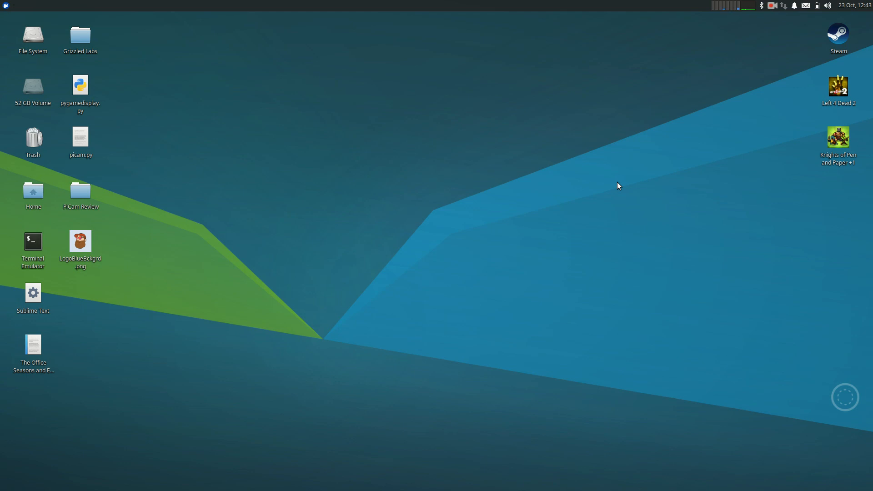
# Step: Launch Inkscape with a new blank document
pyautogui.click(6, 6)
pyautogui.write('steam')
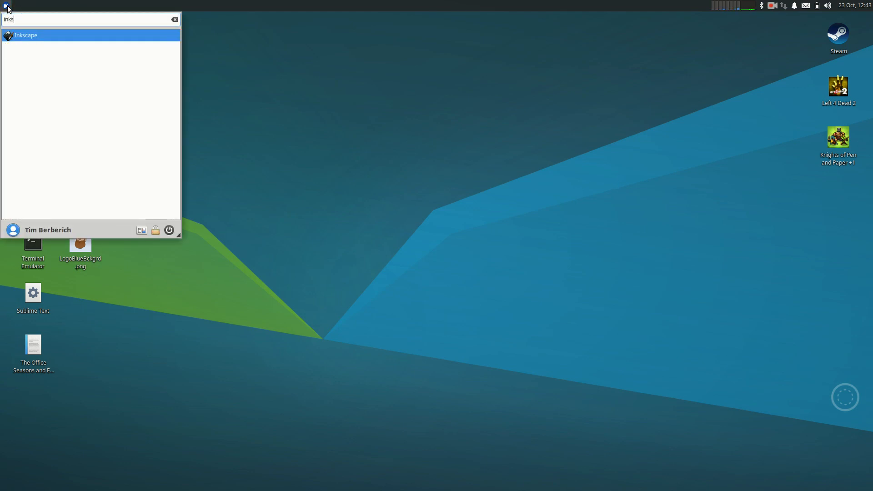
pyautogui.press('Return')
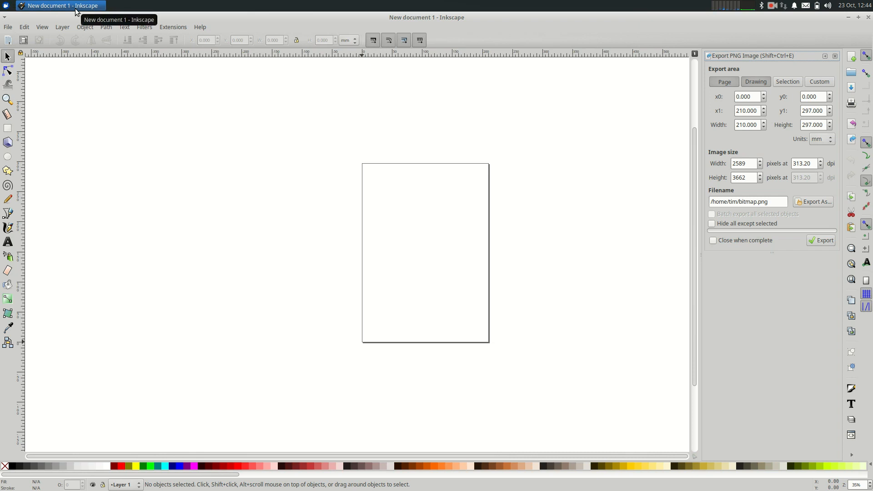
# Step: Import LogoBlueBckgrd.png from the Grizzled Labs Images folder into the document
pyautogui.click(8, 28)
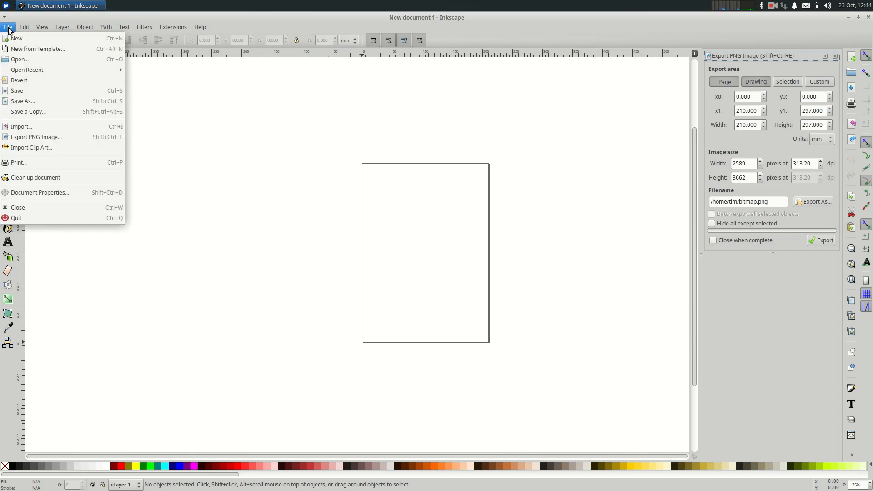
pyautogui.click(19, 130)
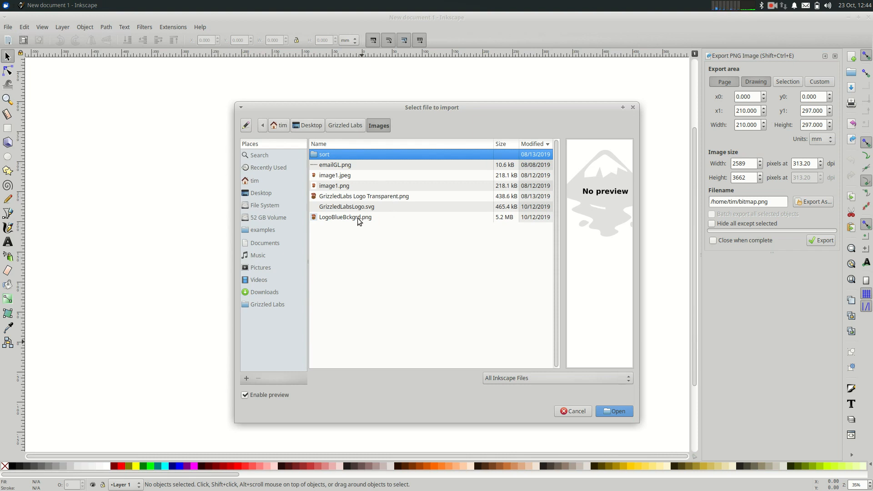
pyautogui.press('Escape')
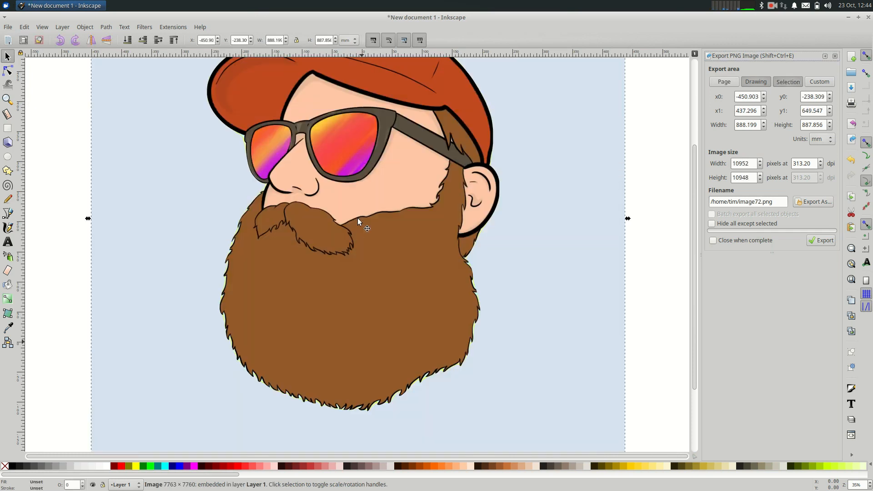
# Step: Move the imported logo image off the left side of the page, to about X -1407 mm, Y -243 mm
pyautogui.click(674, 247)
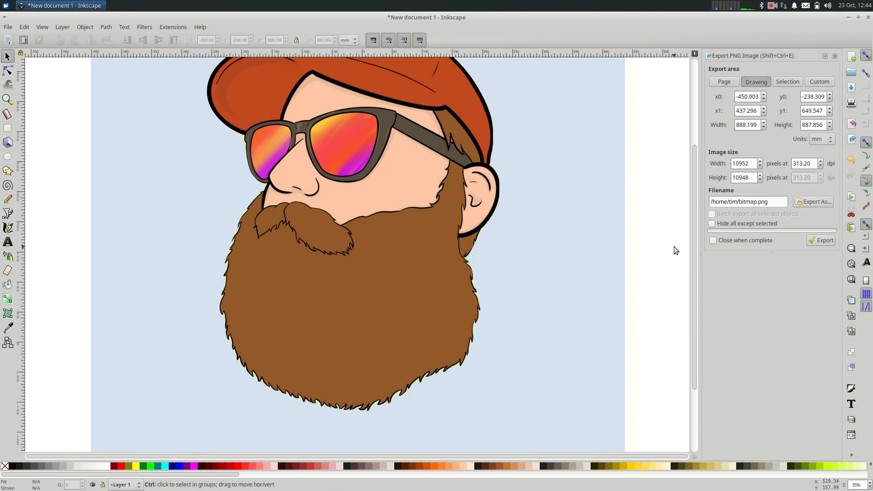
pyautogui.scroll(-1, 674, 246)
pyautogui.scroll(-2, 674, 247)
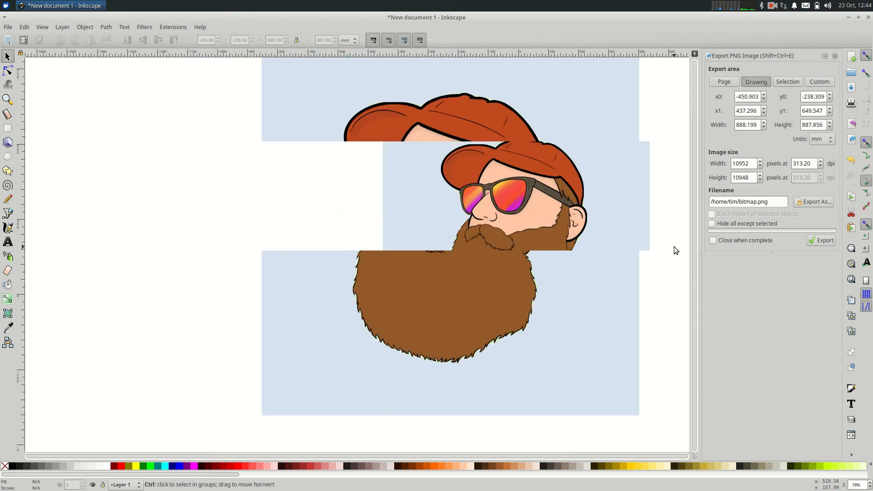
pyautogui.moveTo(611, 255); pyautogui.dragTo(406, 253)
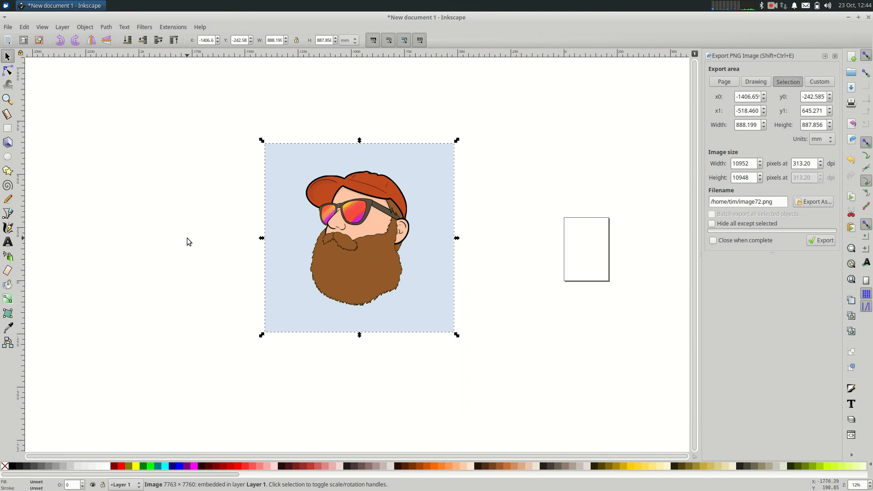
# Step: Shift the logo image slightly right and down to about X -1296 mm, Y -294 mm, and deselect it
pyautogui.click(41, 27)
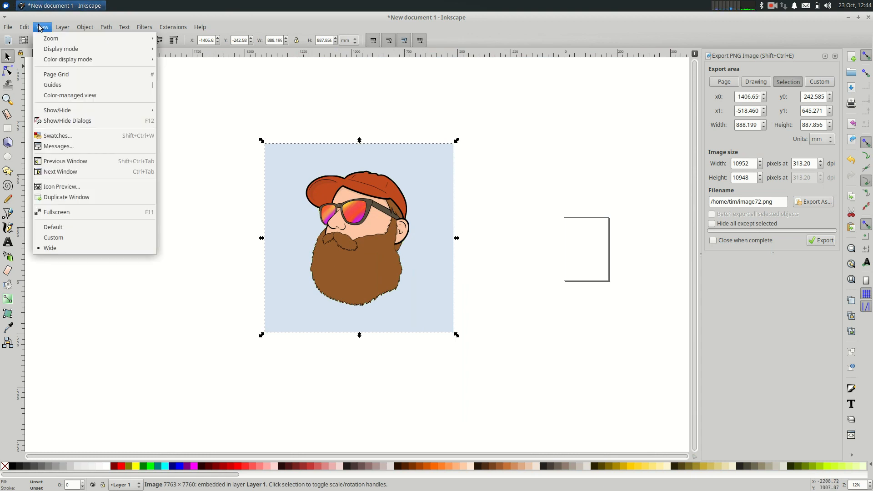
pyautogui.moveTo(53, 39)
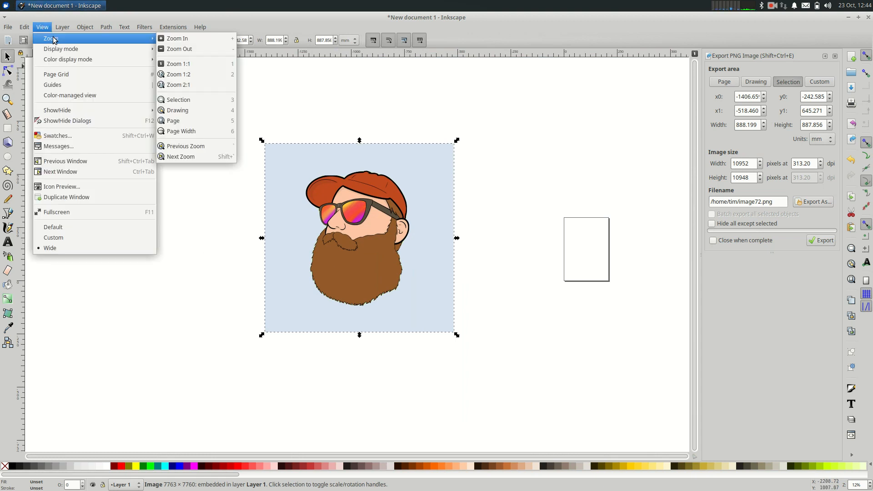
pyautogui.click(187, 41)
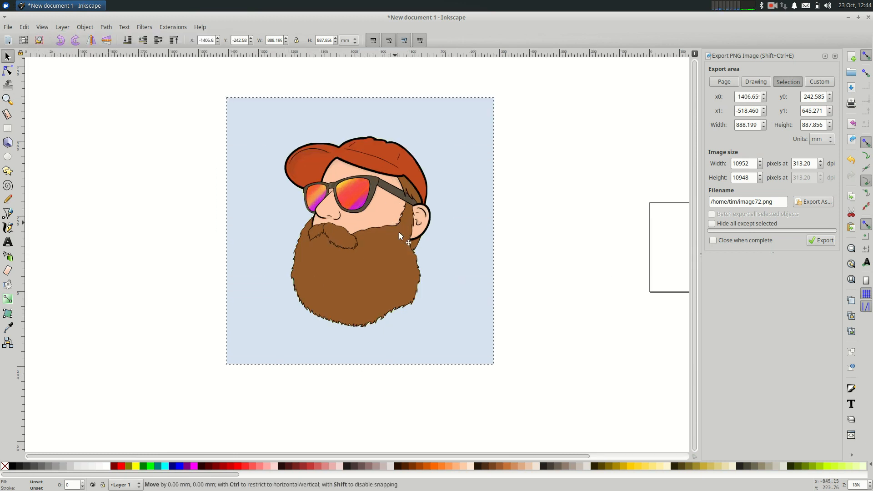
pyautogui.moveTo(395, 222); pyautogui.dragTo(400, 238)
pyautogui.click(578, 237)
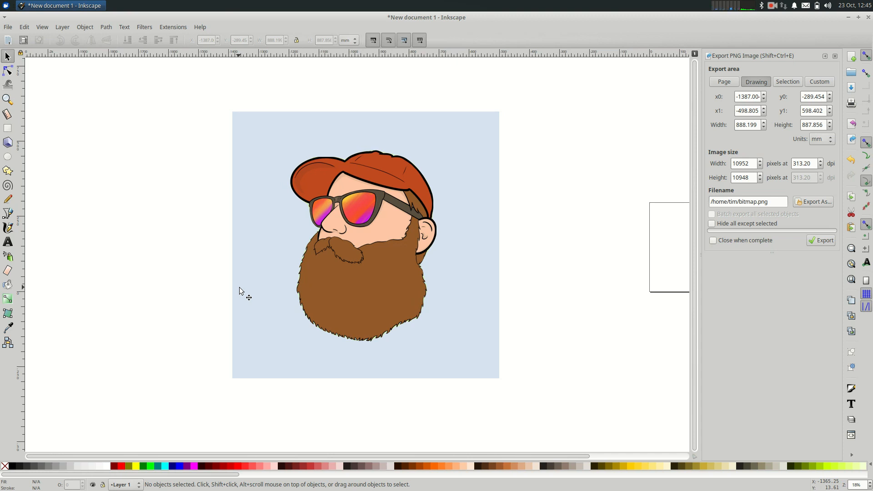
pyautogui.moveTo(293, 274)
pyautogui.mouseDown()
pyautogui.moveTo(323, 228)
pyautogui.moveTo(289, 291)
pyautogui.moveTo(307, 276)
pyautogui.mouseUp()
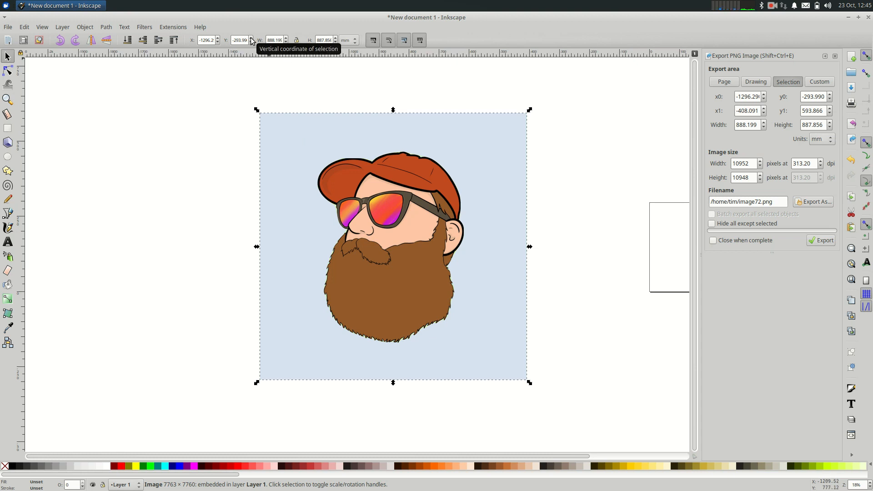
pyautogui.click(174, 136)
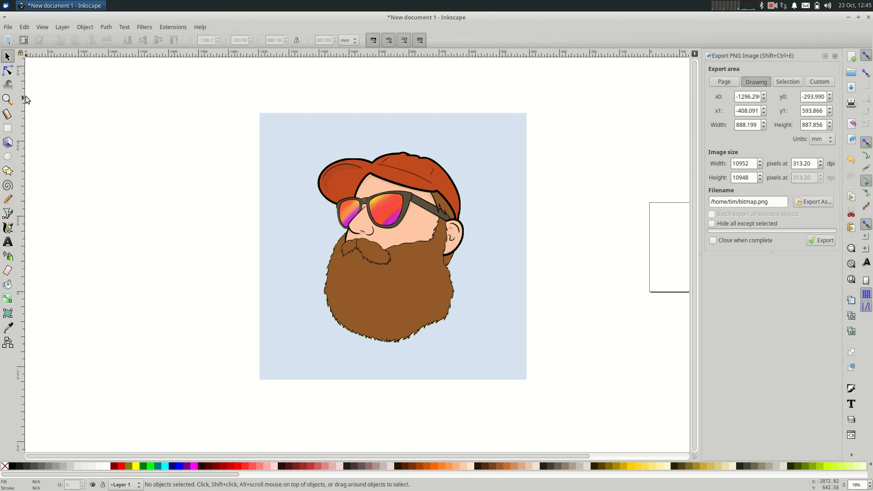
# Step: Draw a black-filled rectangle about 655 × 608 mm in the empty area left of the logo image
pyautogui.click(8, 130)
pyautogui.moveTo(41, 116)
pyautogui.mouseDown()
pyautogui.moveTo(87, 143)
pyautogui.moveTo(239, 299)
pyautogui.mouseUp()
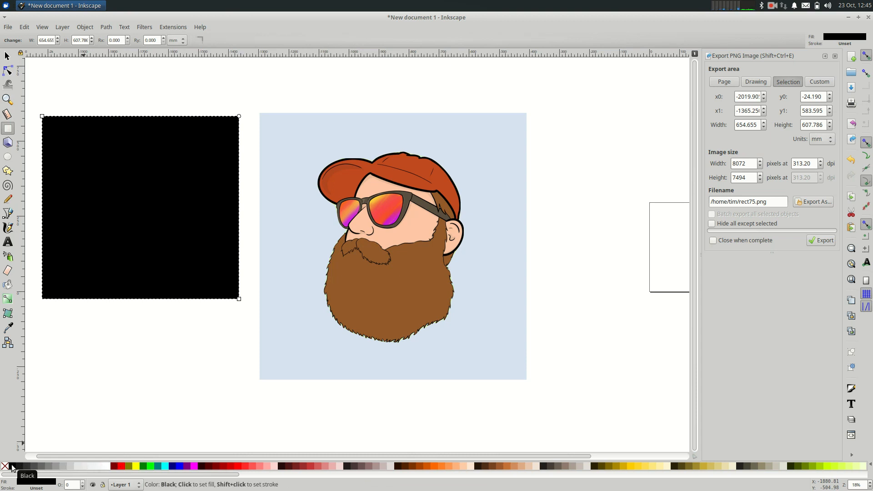
# Step: Try blue and dark blue fills on the rectangle, returning its fill to black
pyautogui.click(180, 466)
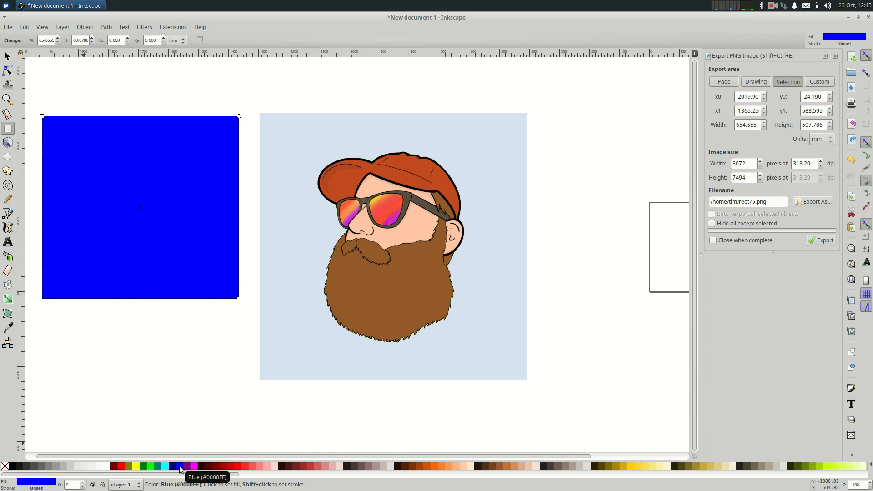
pyautogui.click(12, 466)
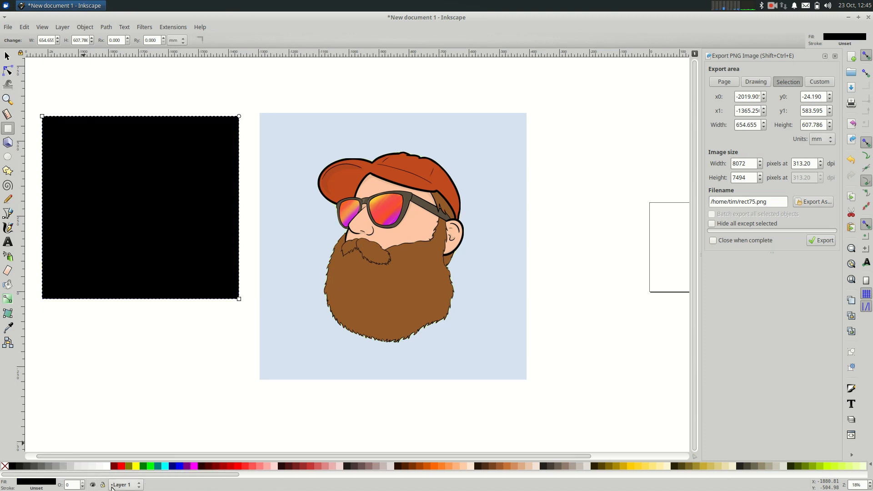
pyautogui.click(172, 467)
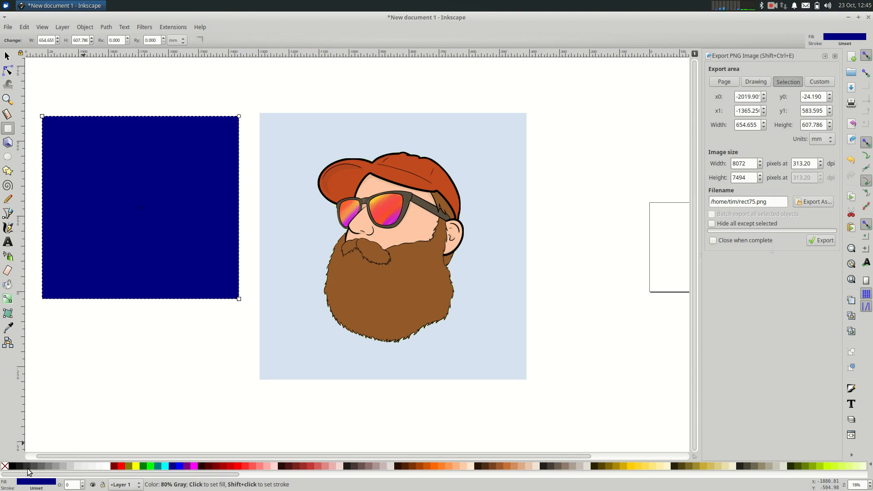
pyautogui.click(10, 466)
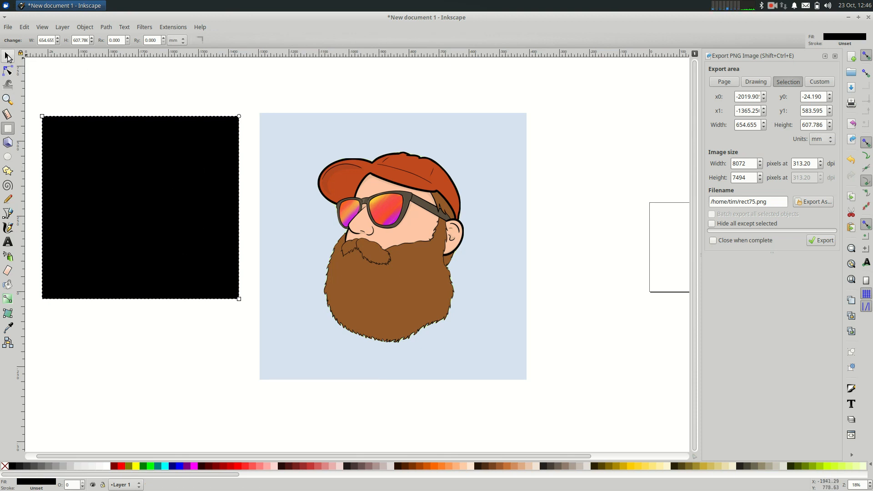
# Step: Rotate the black rectangle freehand about its center and undo the rotation
pyautogui.click(8, 57)
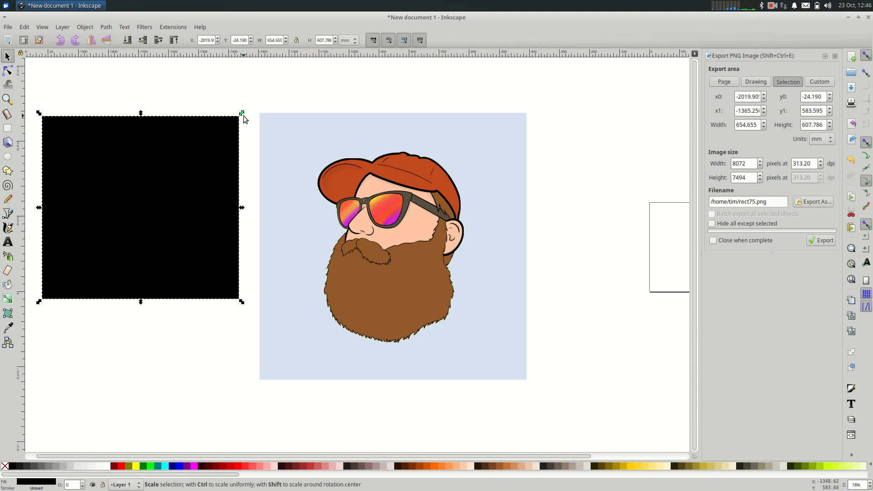
pyautogui.click(177, 223)
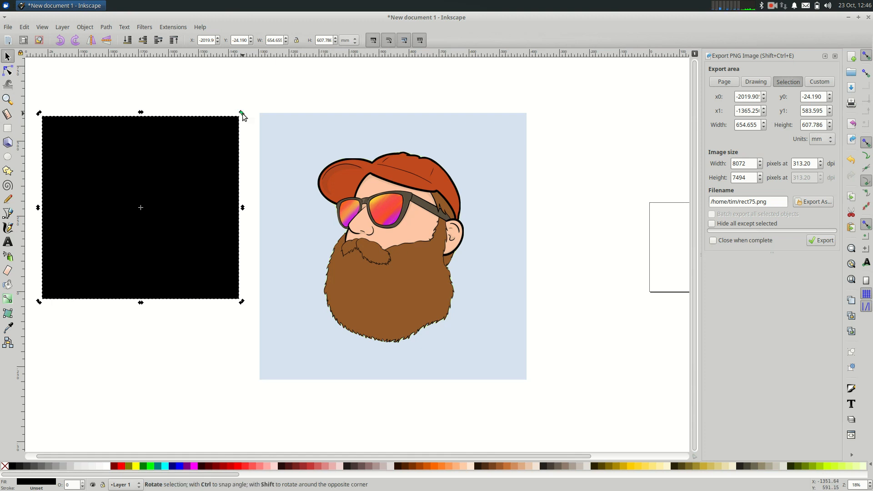
pyautogui.moveTo(242, 114); pyautogui.dragTo(187, 245)
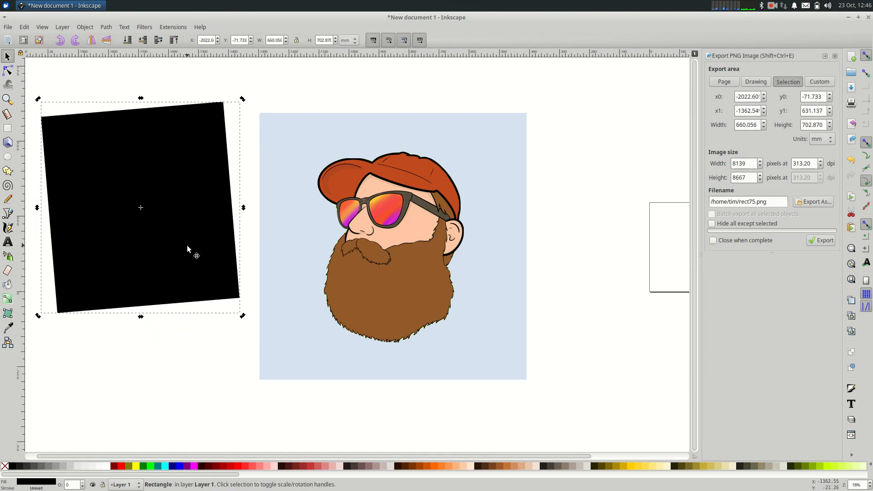
pyautogui.hotkey('ctrl', 'z')
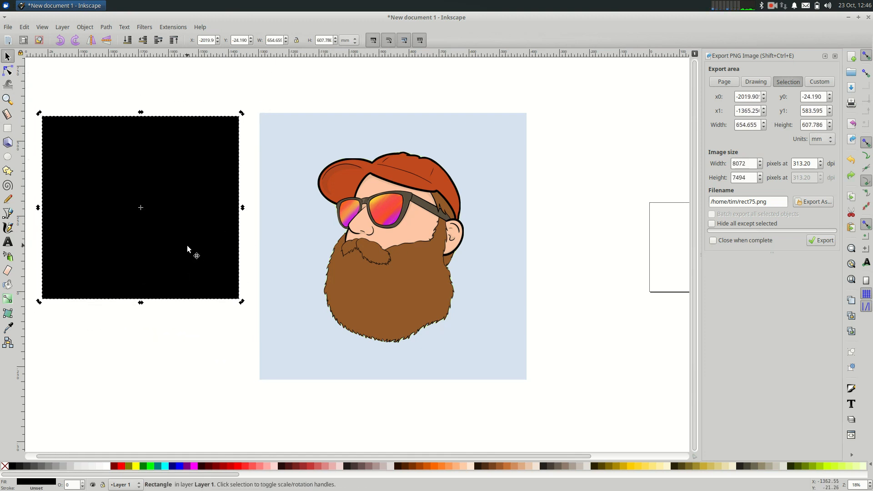
# Step: Scale the rectangle to about 674 × 736 mm and move it over the left part of the logo image
pyautogui.click(201, 156)
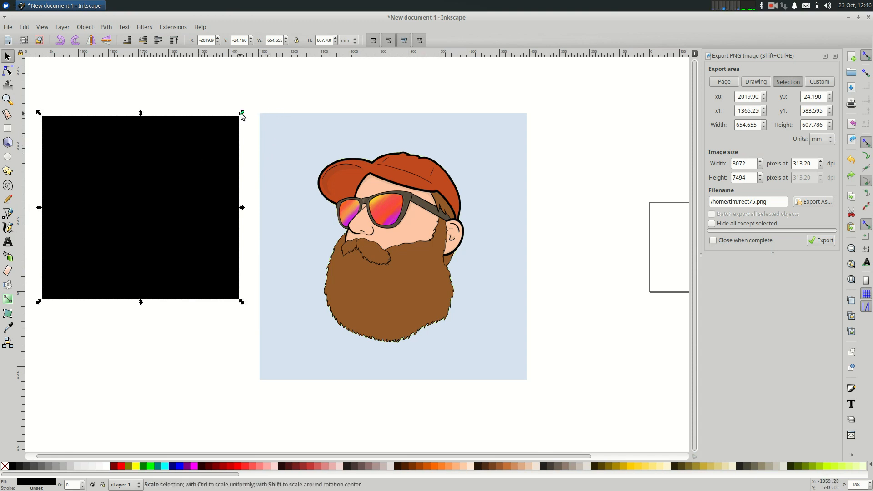
pyautogui.moveTo(241, 113); pyautogui.dragTo(246, 142)
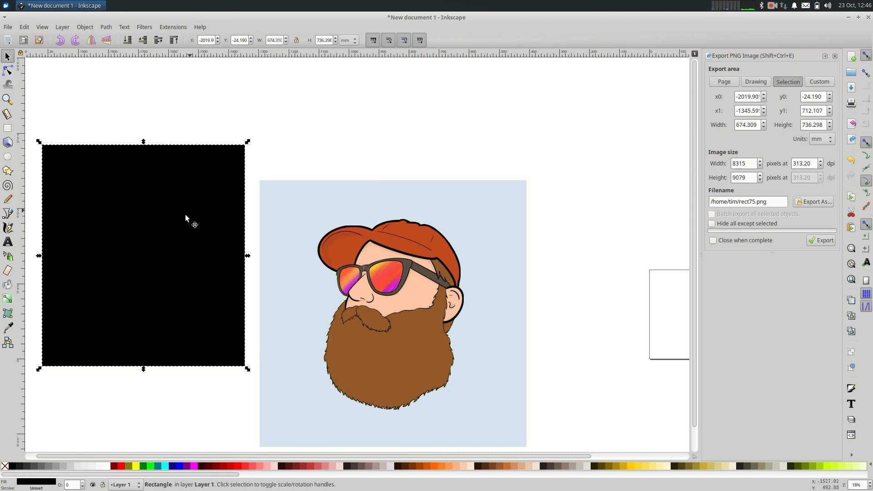
pyautogui.moveTo(181, 219); pyautogui.dragTo(305, 217)
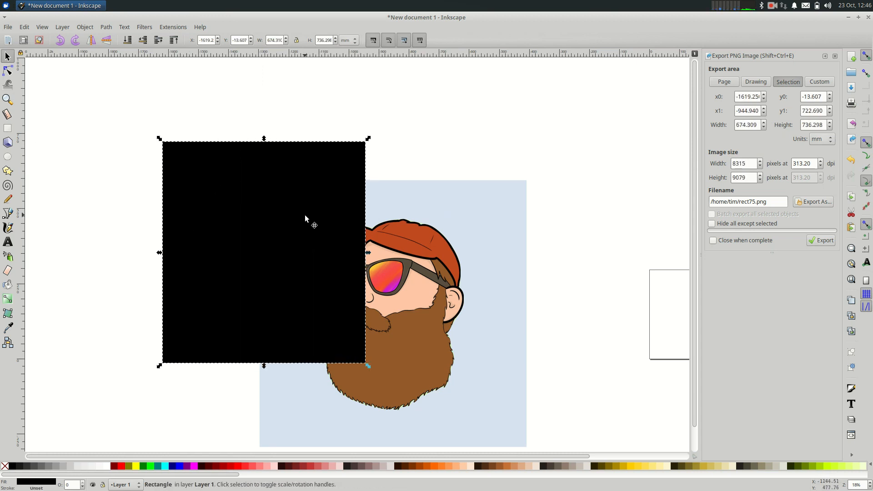
# Step: Lower the rectangle behind the logo image and reposition it to about X -1589 mm, Y 20 mm
pyautogui.click(85, 27)
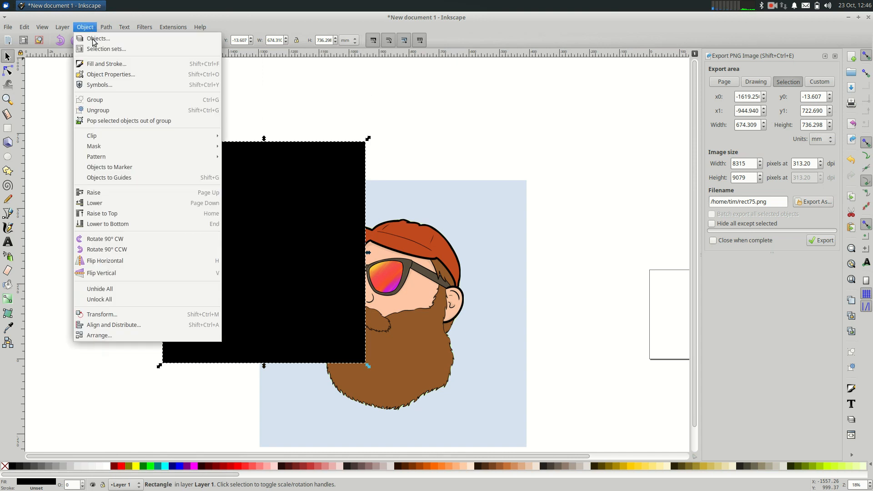
pyautogui.click(102, 203)
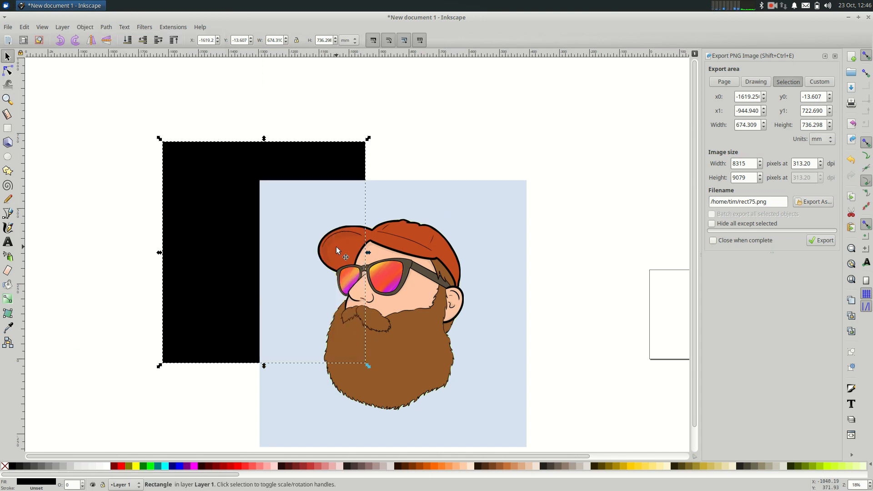
pyautogui.moveTo(211, 237)
pyautogui.mouseDown()
pyautogui.moveTo(161, 312)
pyautogui.moveTo(238, 230)
pyautogui.moveTo(224, 237)
pyautogui.mouseUp()
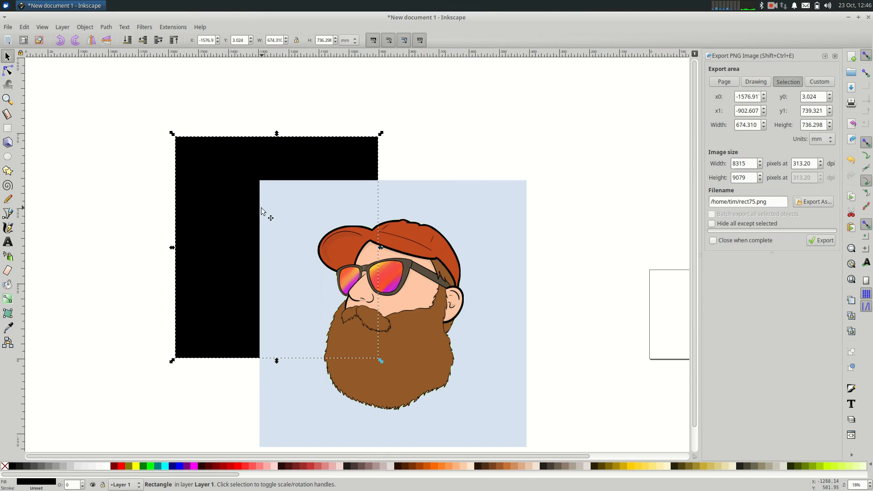
pyautogui.moveTo(231, 212)
pyautogui.mouseDown()
pyautogui.moveTo(194, 244)
pyautogui.moveTo(225, 208)
pyautogui.mouseUp()
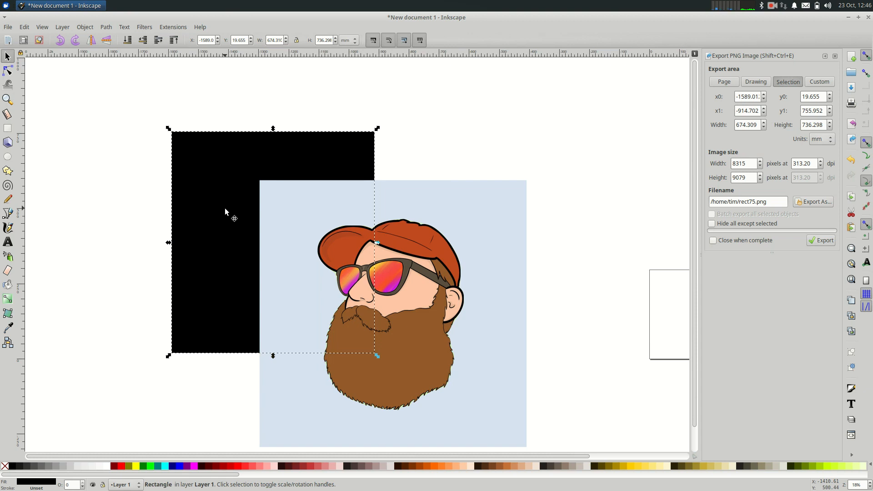
# Step: Raise the black rectangle to the top of the stacking order
pyautogui.click(86, 28)
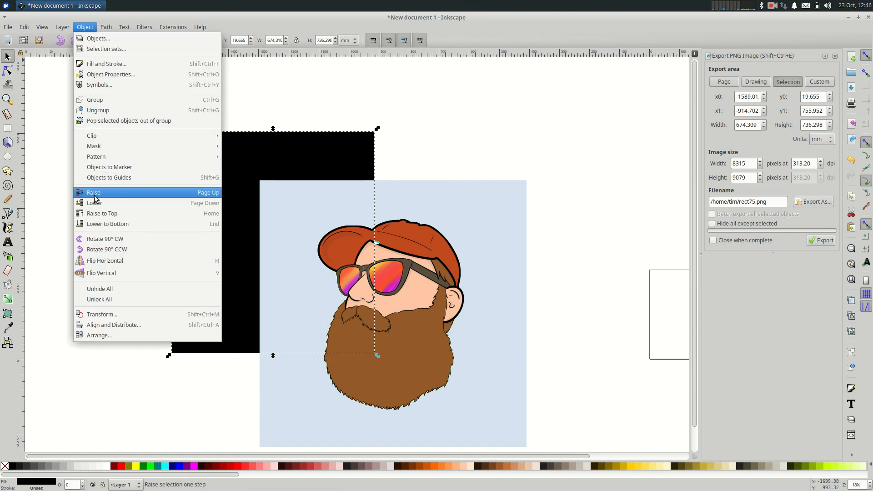
pyautogui.click(111, 213)
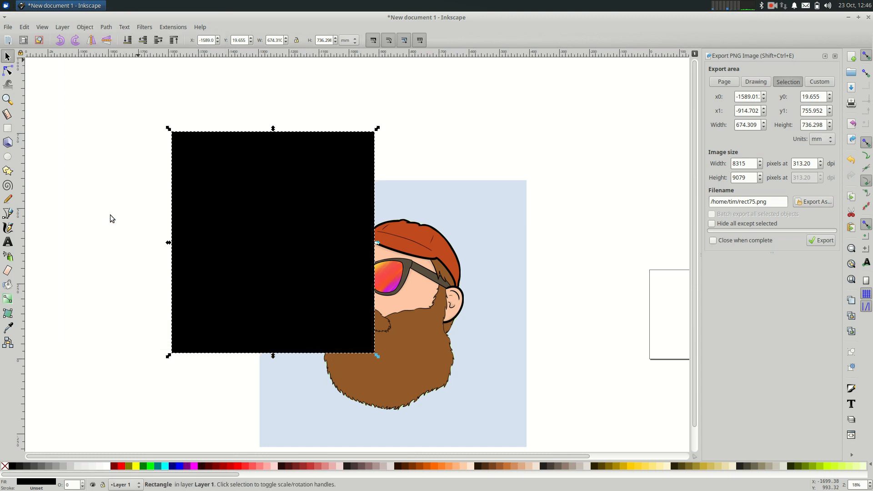
# Step: Move the logo image up to about X -1299 mm, Y -97 mm, and the rectangle to about X -1565 mm, Y 14 mm
pyautogui.click(443, 219)
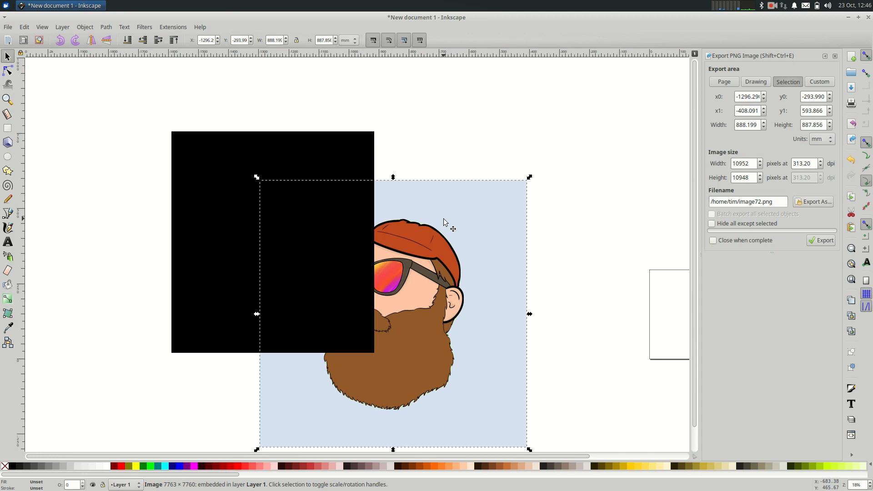
pyautogui.moveTo(463, 270); pyautogui.dragTo(457, 203)
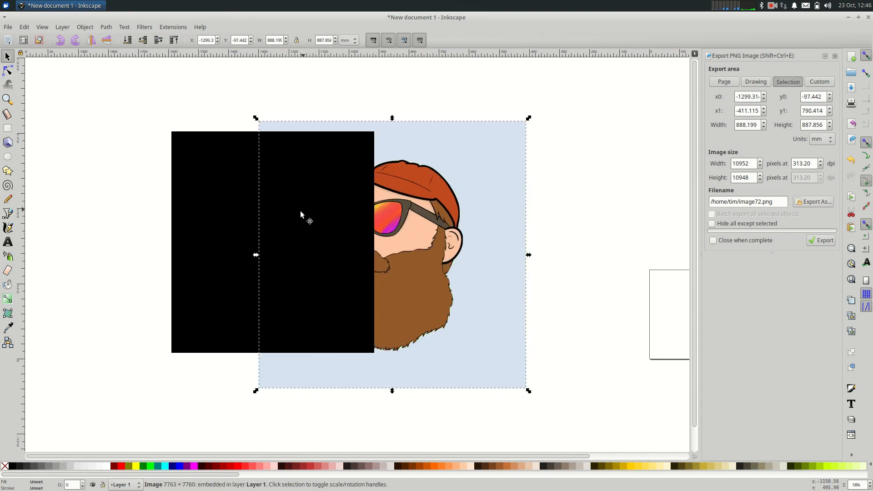
pyautogui.moveTo(233, 225)
pyautogui.mouseDown()
pyautogui.moveTo(208, 250)
pyautogui.moveTo(241, 230)
pyautogui.mouseUp()
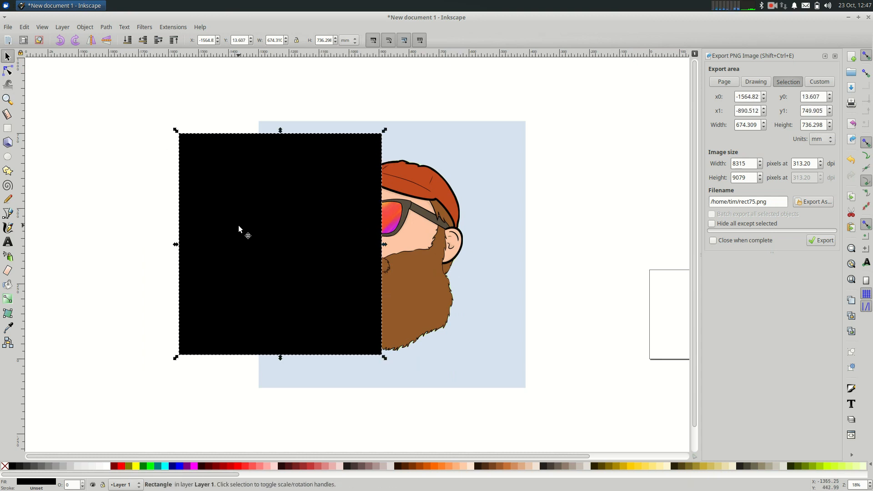
# Step: Set the black rectangle to 500 mm wide and 100 mm high, and move it off the logo image to about X -1879 mm, Y 591 mm
pyautogui.doubleClick(269, 40)
pyautogui.tripleClick(269, 40)
pyautogui.press('BackSpace')
pyautogui.press('Return')
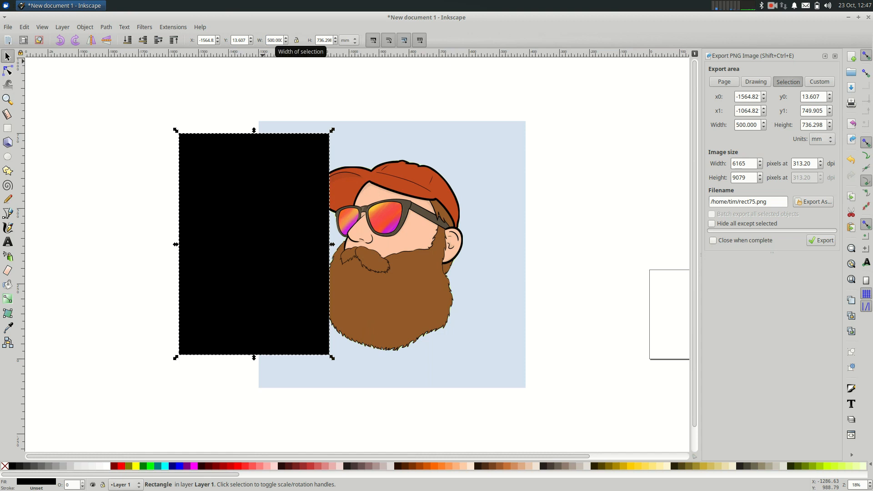
pyautogui.tripleClick(326, 42)
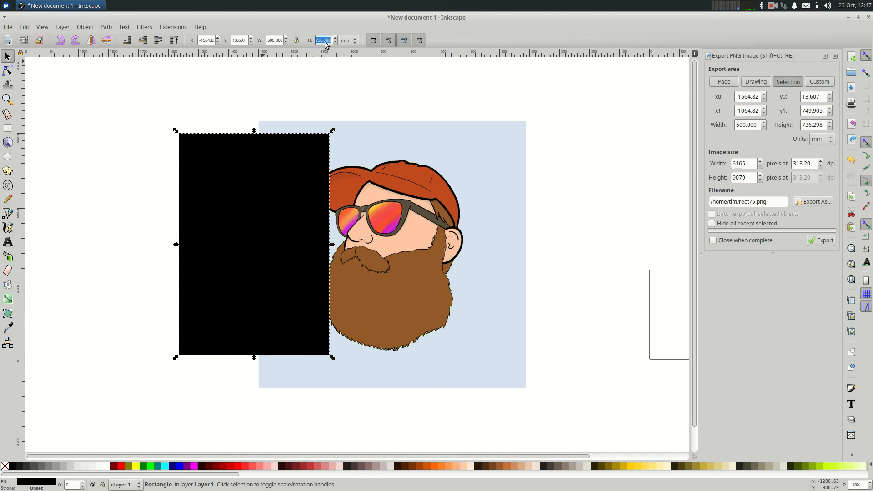
pyautogui.write('100')
pyautogui.press('Return')
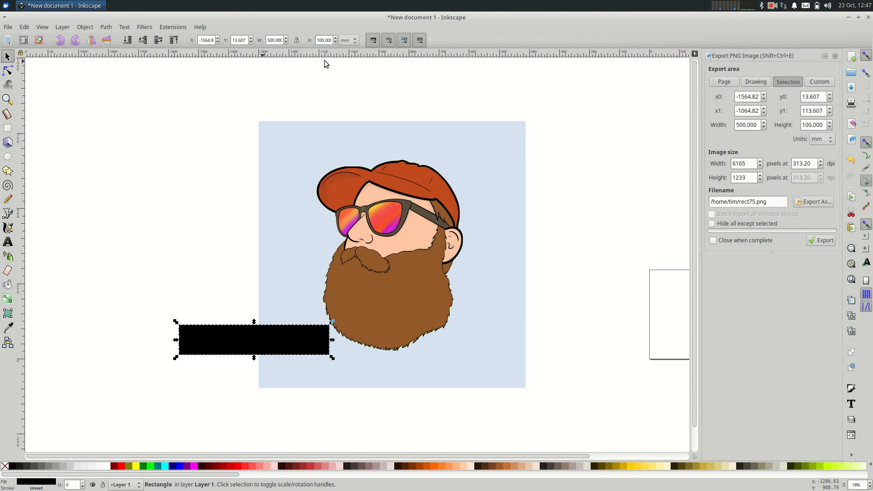
pyautogui.moveTo(223, 336); pyautogui.dragTo(129, 158)
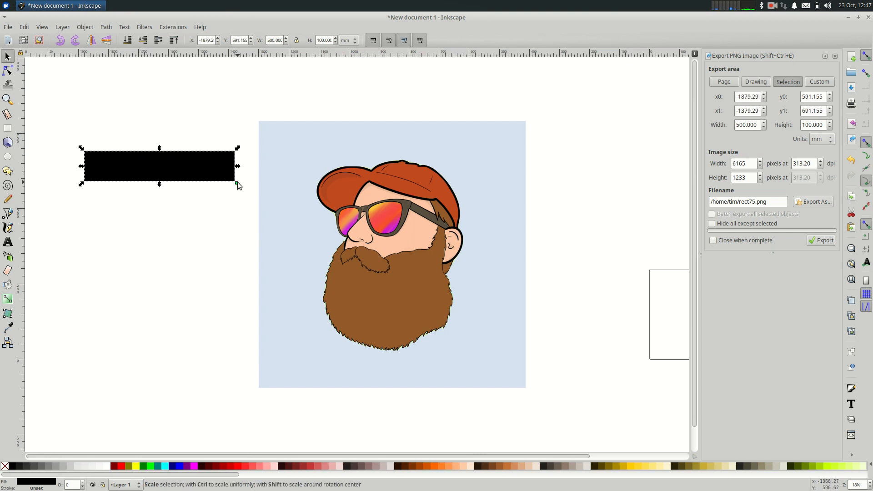
# Step: Try and undo a free scaling of the rectangle, and scale it with locked proportions to about 727 × 145 mm
pyautogui.moveTo(238, 184); pyautogui.dragTo(390, 267)
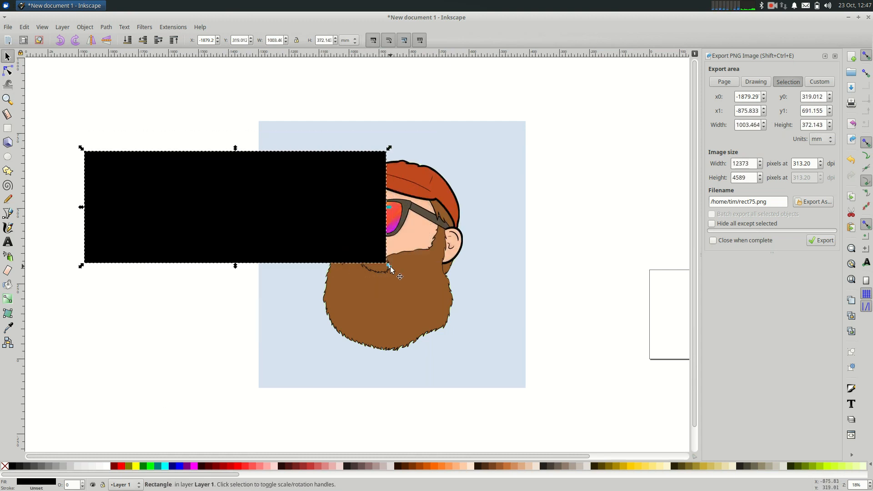
pyautogui.hotkey('ctrl', 'z')
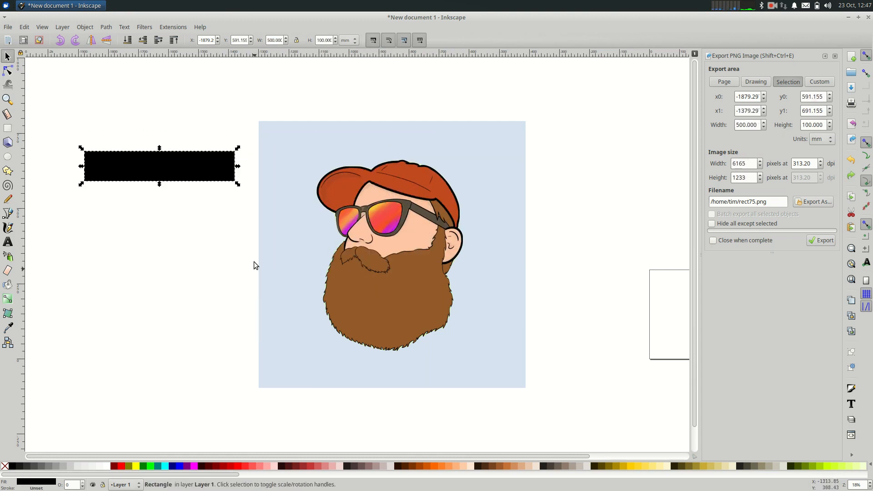
pyautogui.click(296, 40)
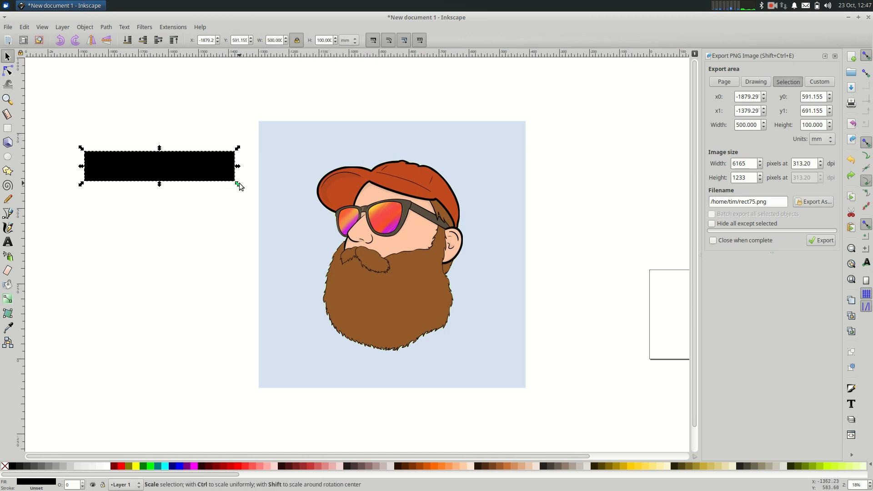
pyautogui.moveTo(238, 186); pyautogui.dragTo(306, 229)
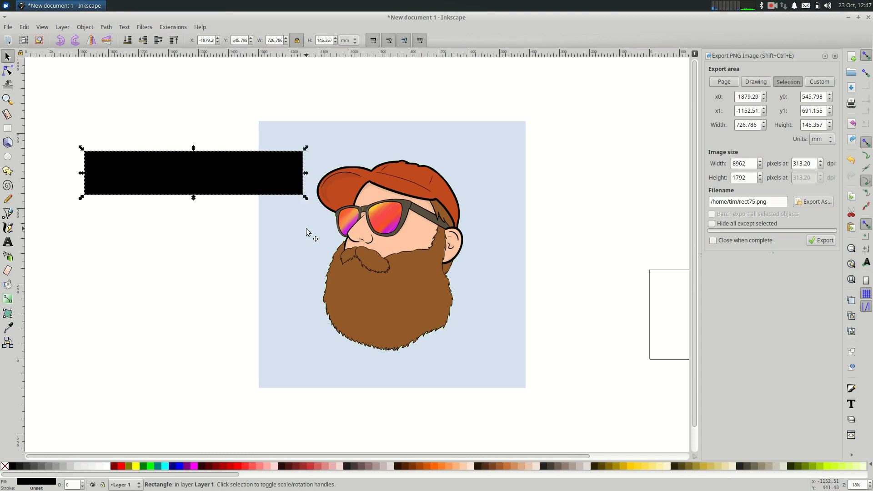
# Step: Move the rectangle across the sunglasses in the logo image and enlarge it proportionally to about 869 × 174 mm
pyautogui.moveTo(210, 168); pyautogui.dragTo(387, 182)
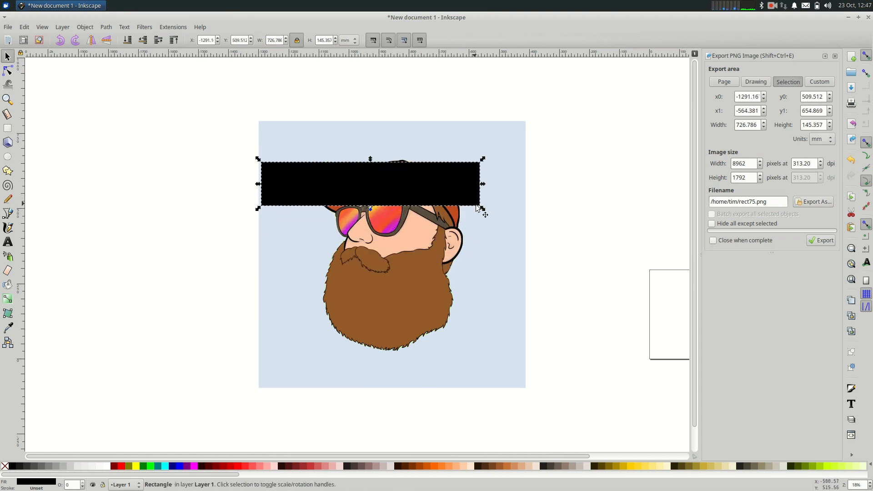
pyautogui.moveTo(483, 210); pyautogui.dragTo(520, 241)
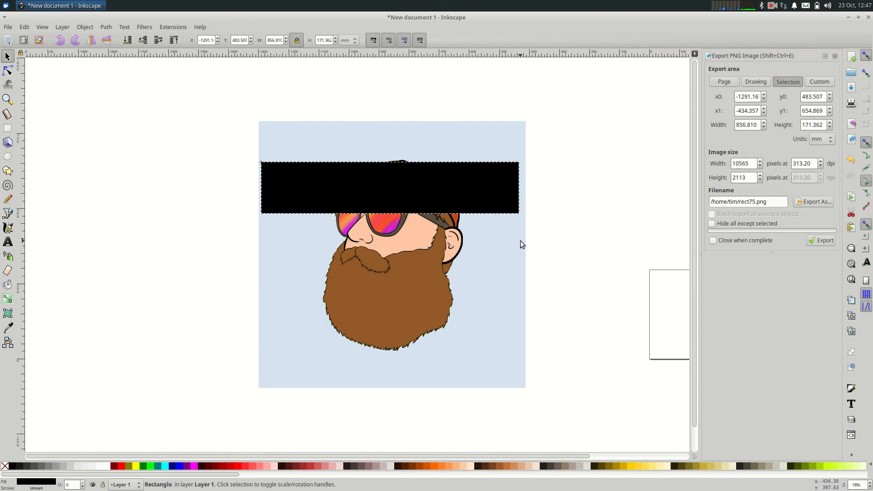
pyautogui.moveTo(430, 184); pyautogui.dragTo(430, 213)
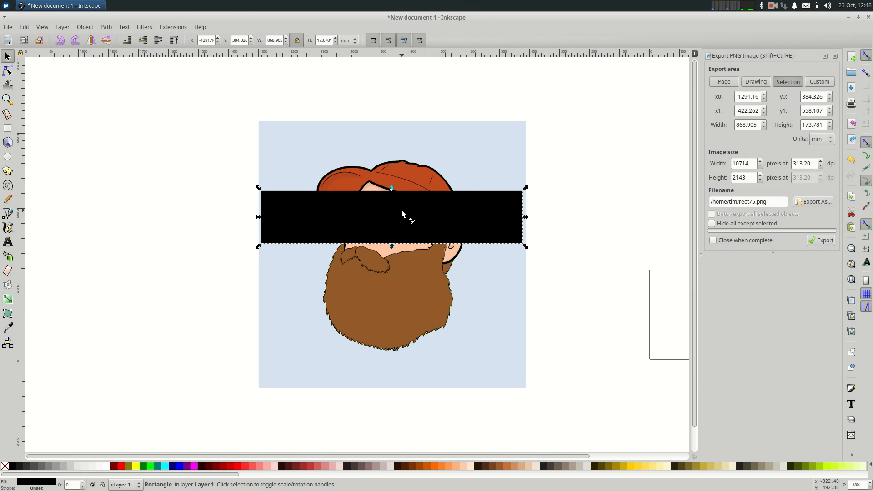
# Step: Apply the Opacity filter to the rectangle with a global opacity of 0.51, trying other values in the live preview
pyautogui.click(152, 31)
pyautogui.moveTo(165, 92)
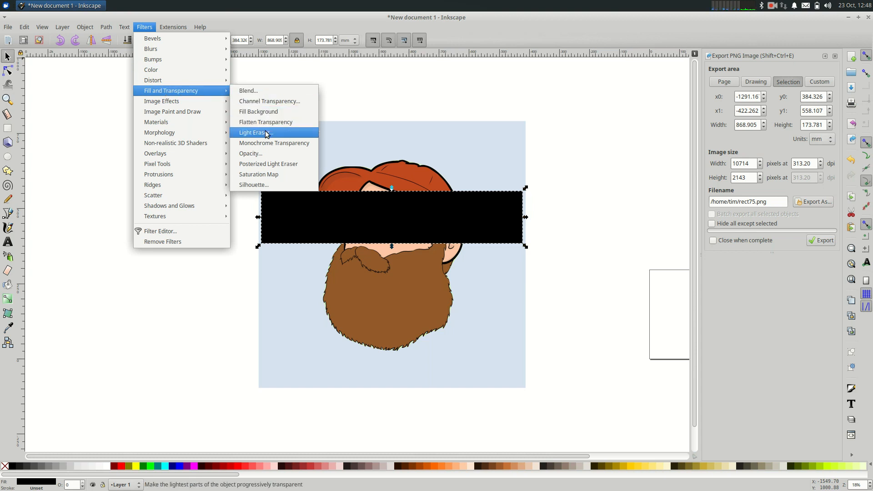
pyautogui.click(253, 154)
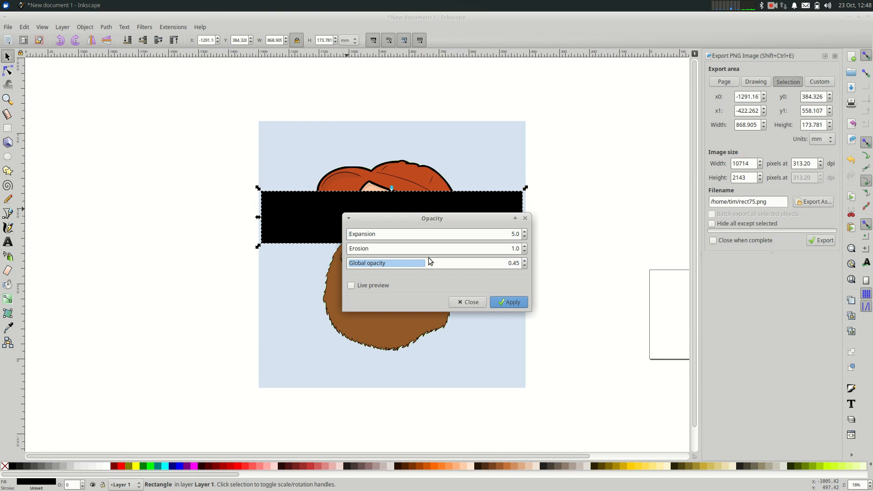
pyautogui.moveTo(479, 266); pyautogui.dragTo(411, 263)
pyautogui.click(353, 286)
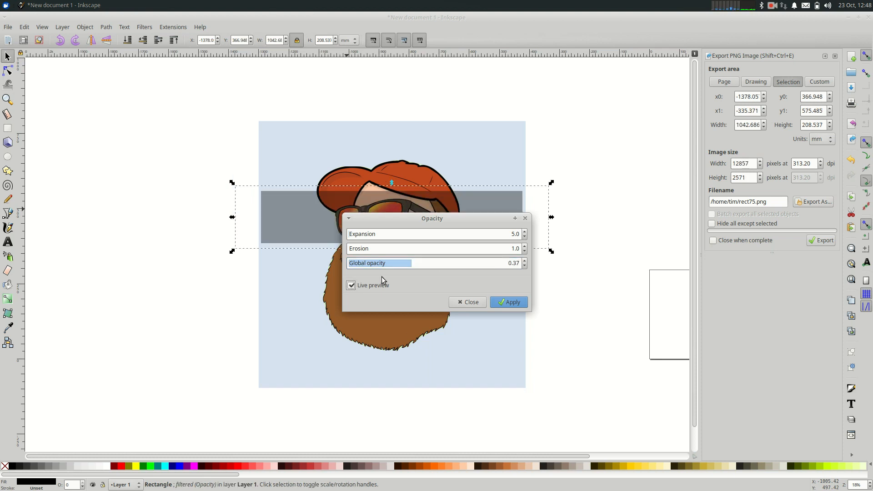
pyautogui.click(389, 266)
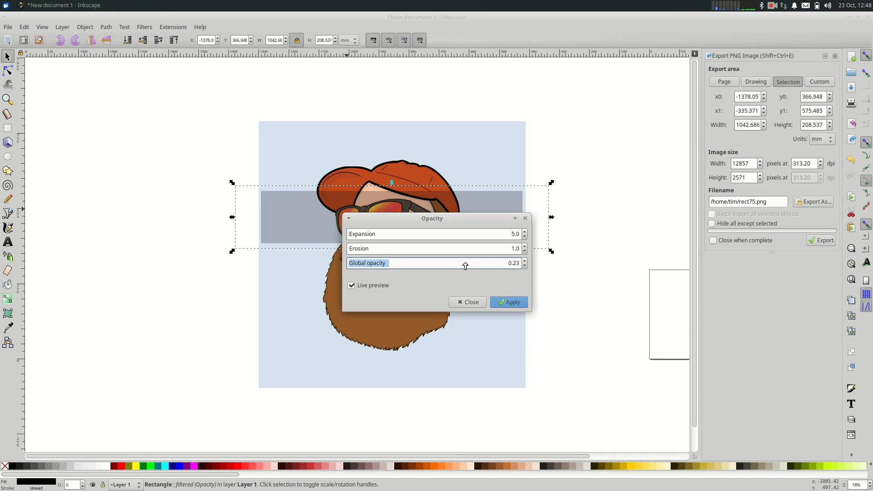
pyautogui.click(466, 266)
pyautogui.click(478, 266)
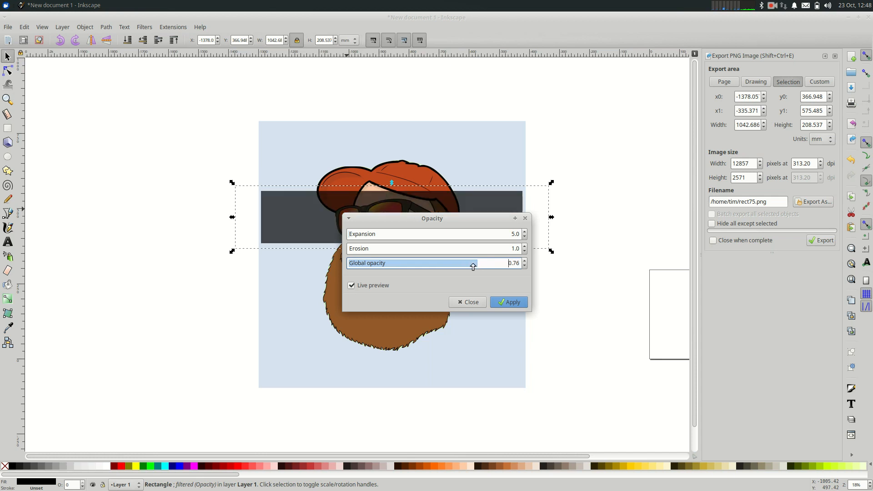
pyautogui.click(434, 266)
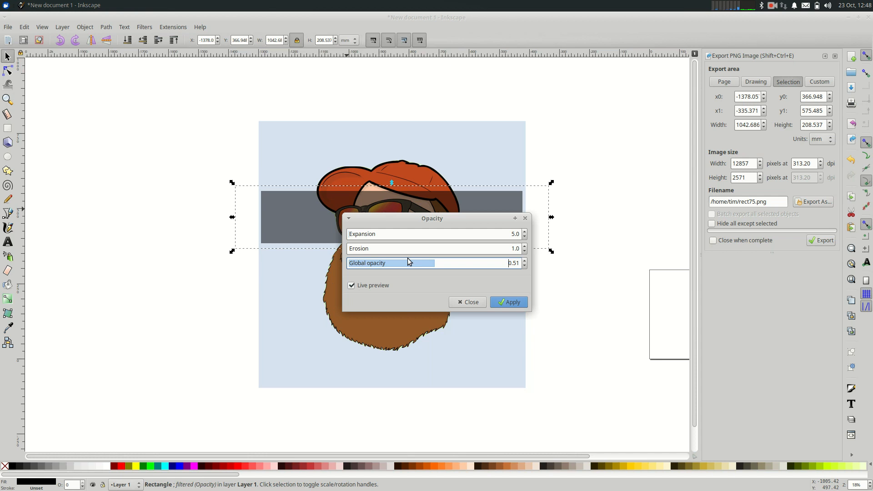
pyautogui.click(506, 301)
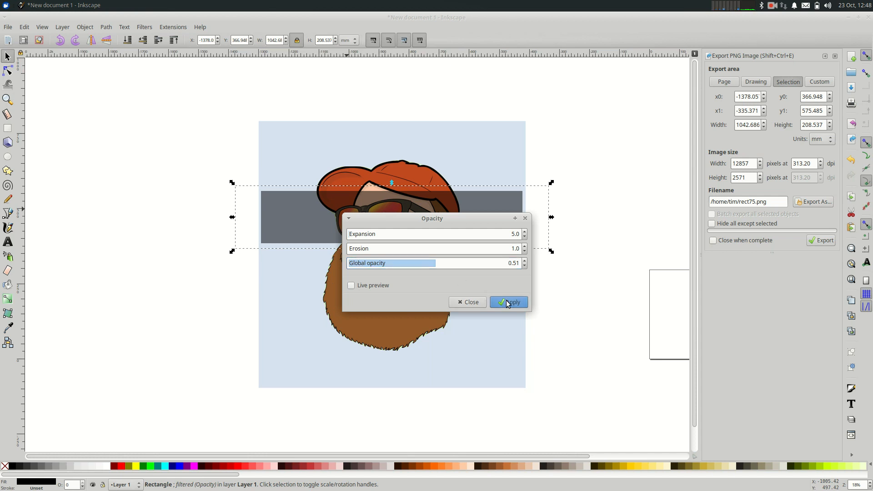
pyautogui.click(469, 302)
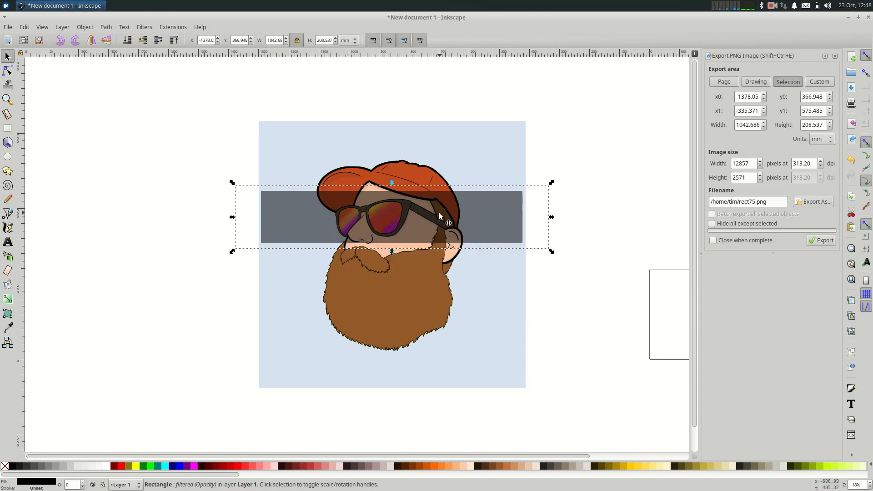
# Step: Try a cyan fill on the semi-transparent rectangle, fill it with blue, and nudge it to about X -1377 mm, Y 359 mm
pyautogui.moveTo(438, 215); pyautogui.dragTo(439, 215)
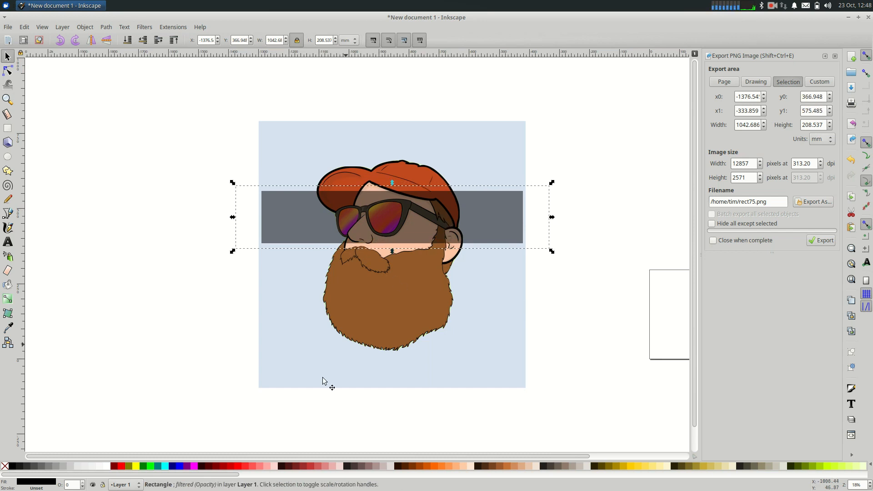
pyautogui.click(164, 466)
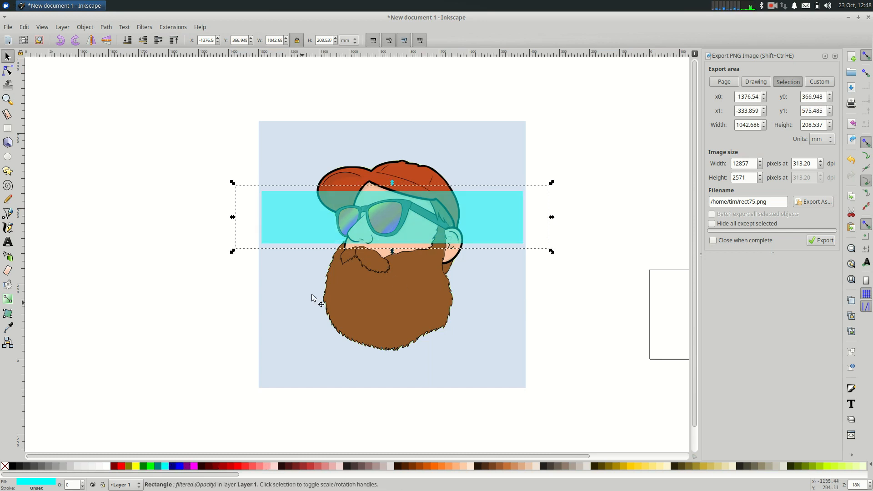
pyautogui.click(180, 466)
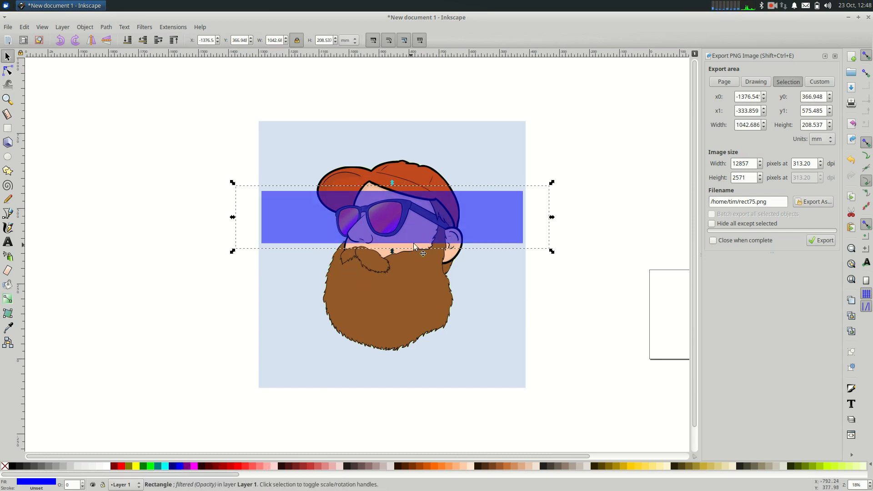
pyautogui.moveTo(439, 233)
pyautogui.mouseDown()
pyautogui.moveTo(438, 264)
pyautogui.moveTo(440, 230)
pyautogui.mouseUp()
pyautogui.keyDown('ctrl'); pyautogui.scroll(2, 440, 232); pyautogui.keyUp('ctrl')
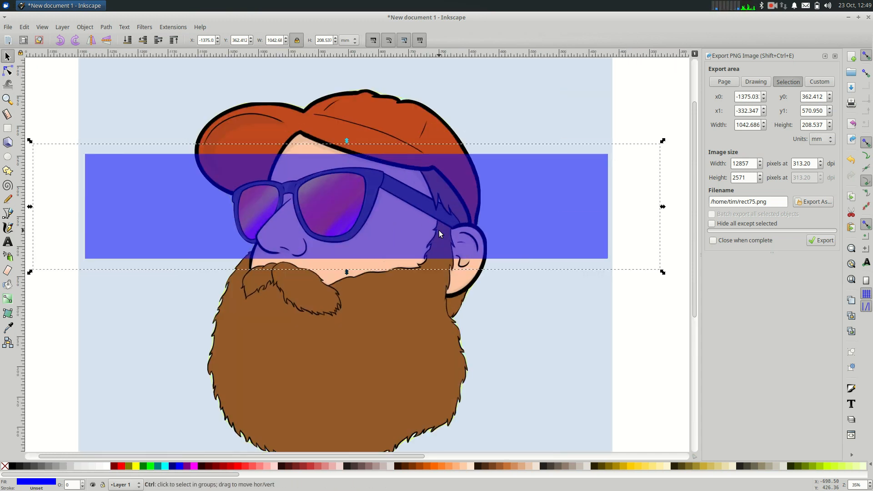
pyautogui.moveTo(443, 215)
pyautogui.mouseDown()
pyautogui.moveTo(447, 228)
pyautogui.moveTo(443, 222)
pyautogui.mouseUp()
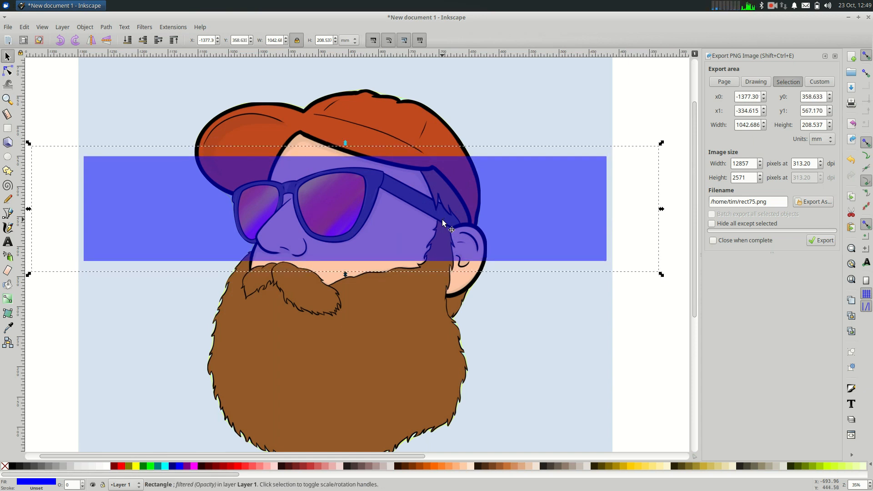
# Step: Select the logo image and the blue rectangle and scale them together proportionally to about 1048 × 892 mm
pyautogui.click(650, 372)
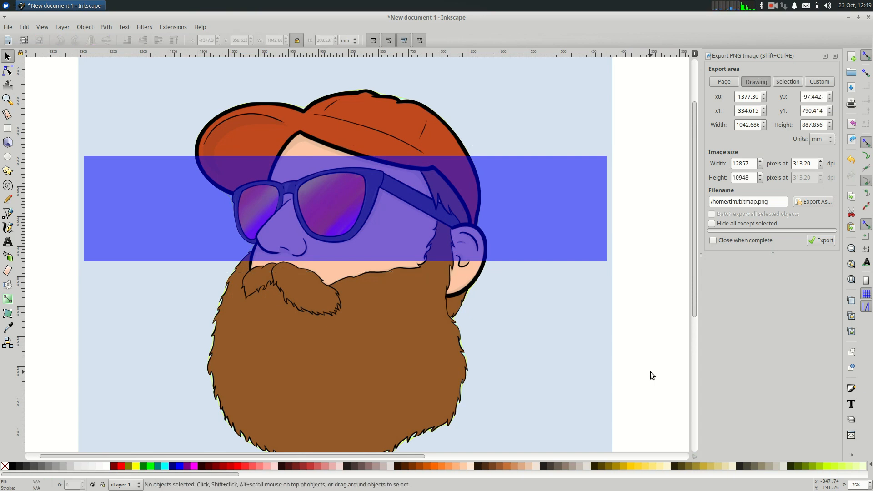
pyautogui.scroll(-2, 650, 375)
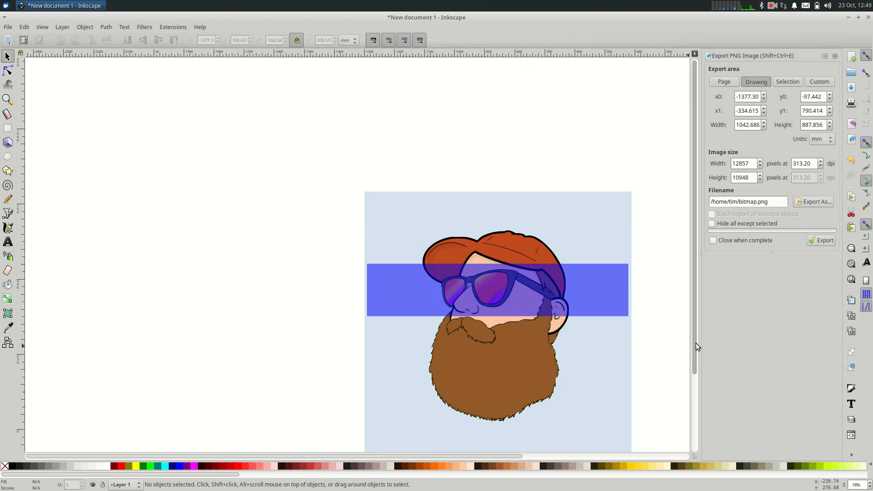
pyautogui.moveTo(694, 345); pyautogui.dragTo(676, 439)
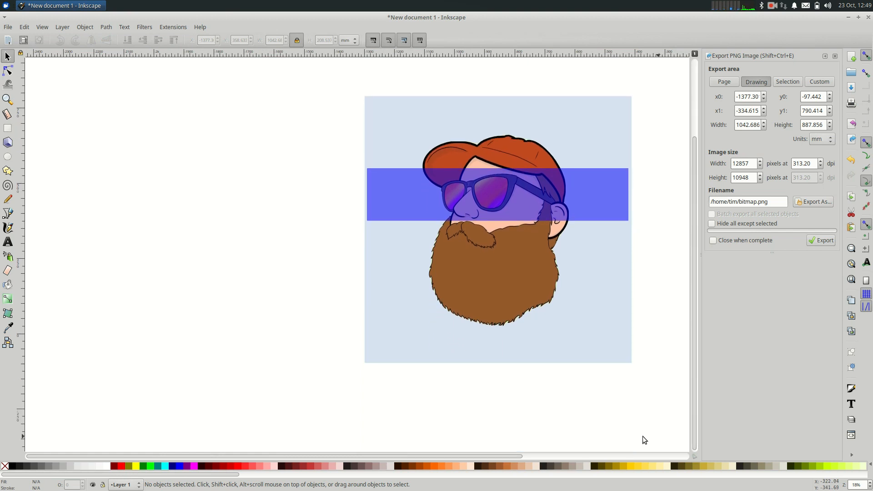
pyautogui.moveTo(468, 457); pyautogui.dragTo(534, 452)
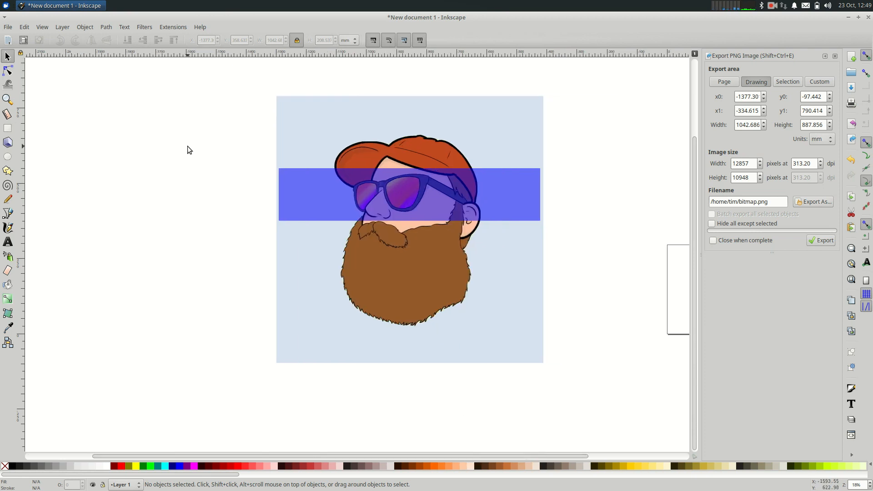
pyautogui.moveTo(254, 80); pyautogui.dragTo(580, 399)
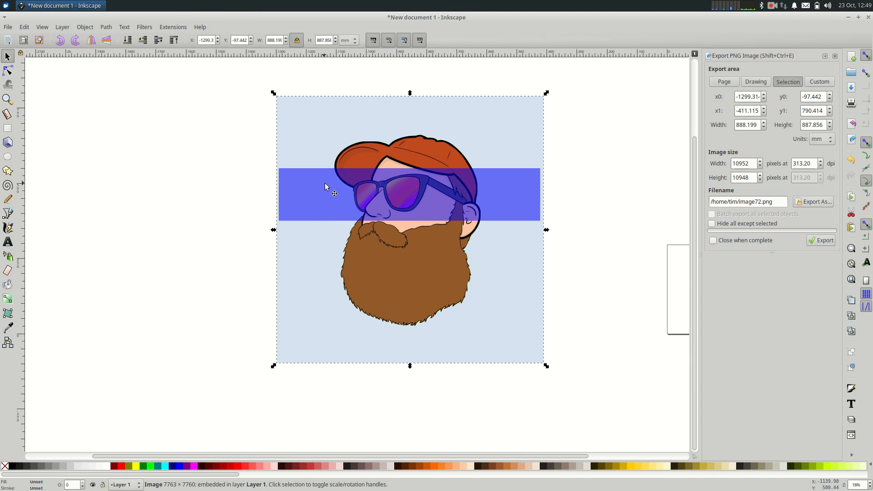
pyautogui.moveTo(222, 85); pyautogui.dragTo(629, 413)
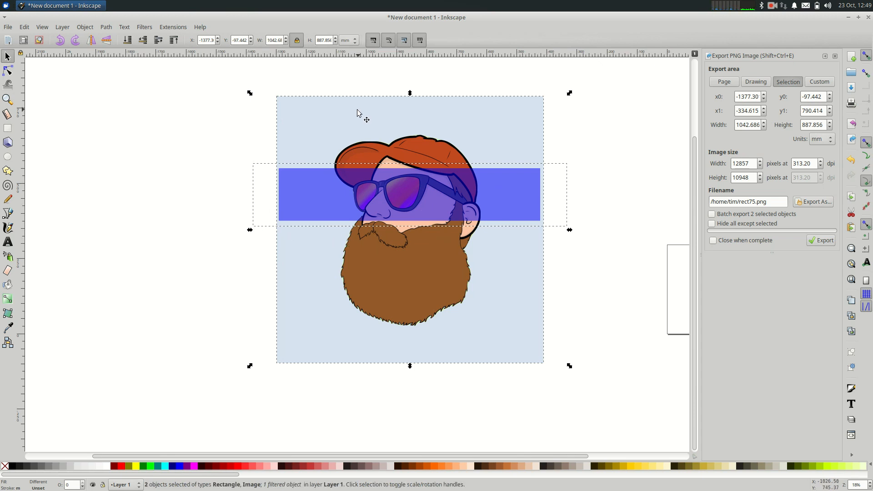
pyautogui.moveTo(249, 92); pyautogui.dragTo(214, 90)
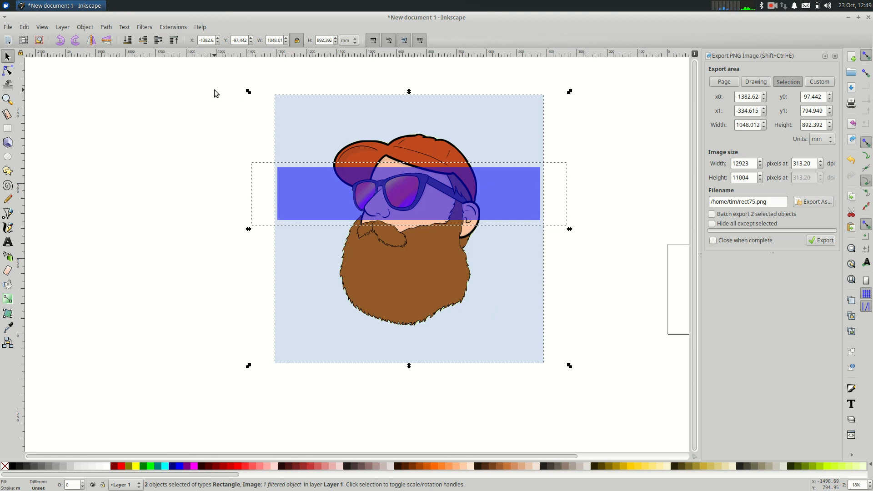
# Step: Clip the logo image to the rectangle's shape and move the clipped image to about X -1377 mm, Y 456 mm
pyautogui.click(86, 28)
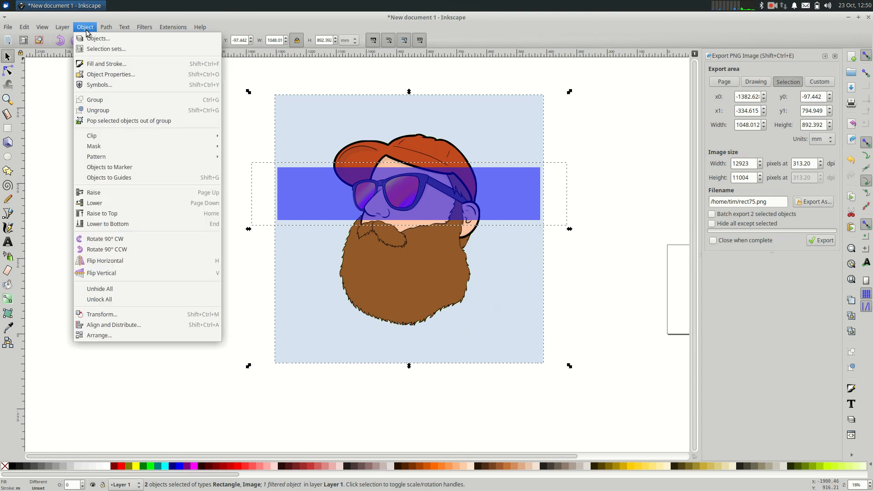
pyautogui.moveTo(104, 136)
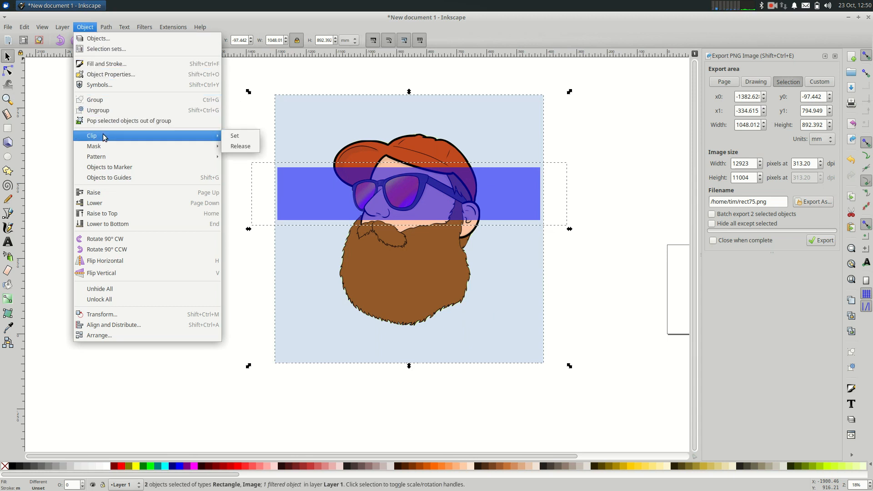
pyautogui.click(233, 136)
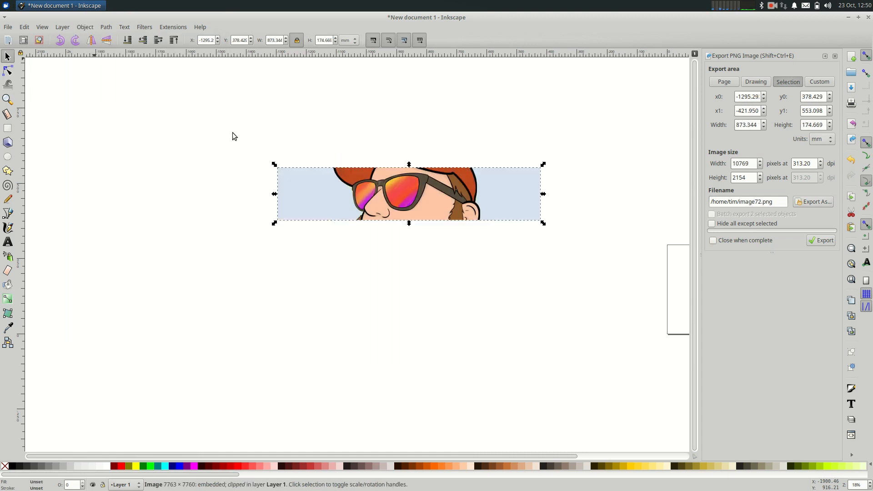
pyautogui.moveTo(345, 208); pyautogui.dragTo(310, 189)
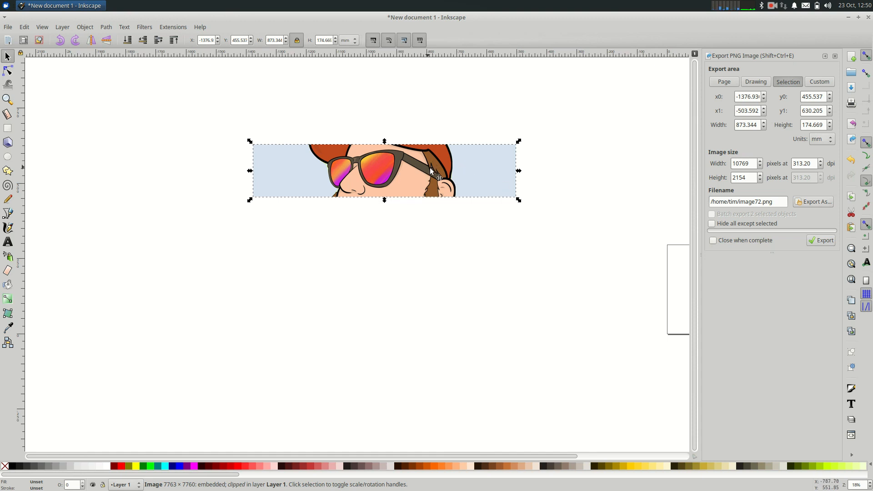
# Step: Set the PNG export area to the selected clipped image and its resolution to 176.70 dpi, trying higher values such as 356.20 dpi
pyautogui.click(789, 85)
pyautogui.doubleClick(816, 165)
pyautogui.write('264')
pyautogui.click(820, 167)
pyautogui.moveTo(820, 163); pyautogui.dragTo(821, 162)
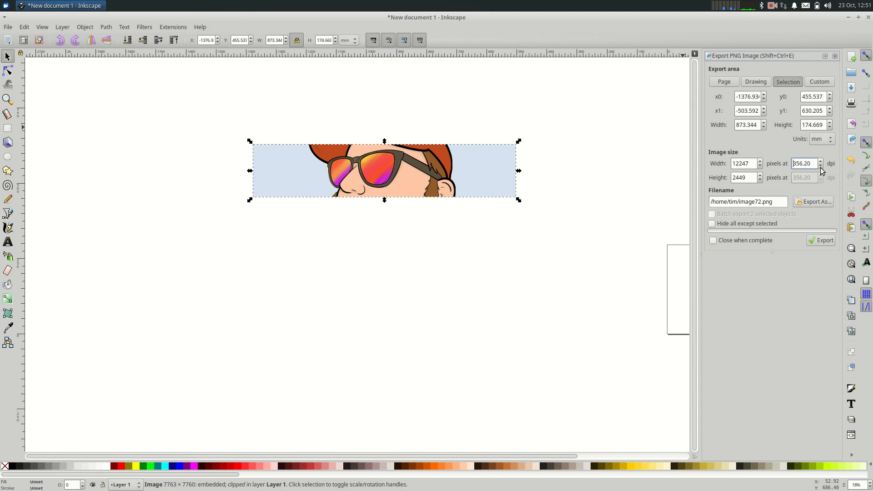
pyautogui.moveTo(821, 167); pyautogui.dragTo(821, 166)
pyautogui.moveTo(821, 167); pyautogui.dragTo(821, 168)
pyautogui.click(821, 168)
# Step: Export the clipped image to the Desktop folder under the file name timbanner
pyautogui.click(815, 203)
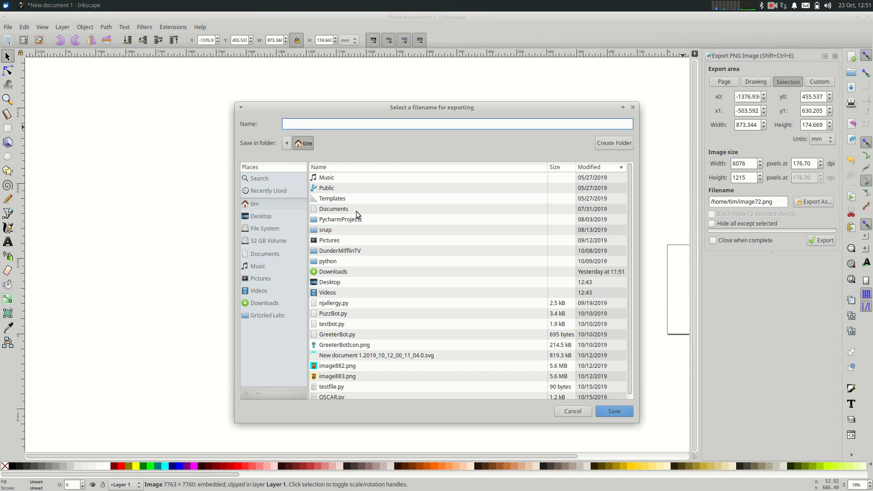
pyautogui.click(267, 220)
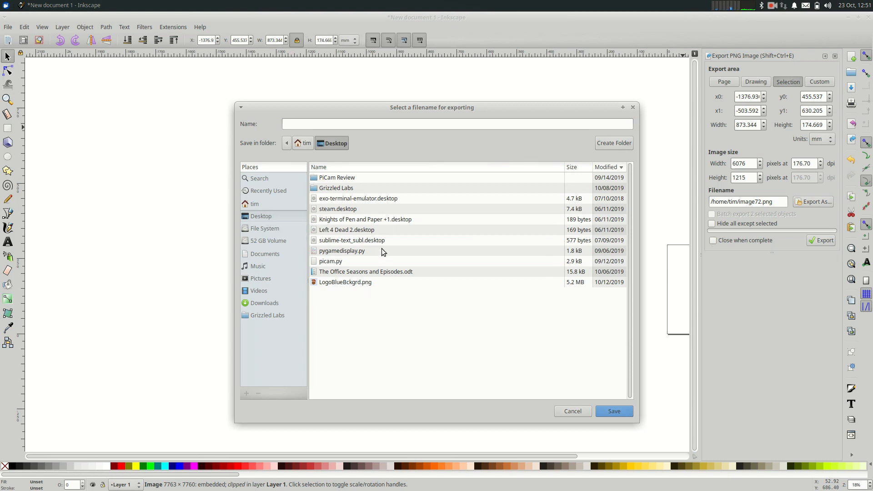
pyautogui.click(332, 124)
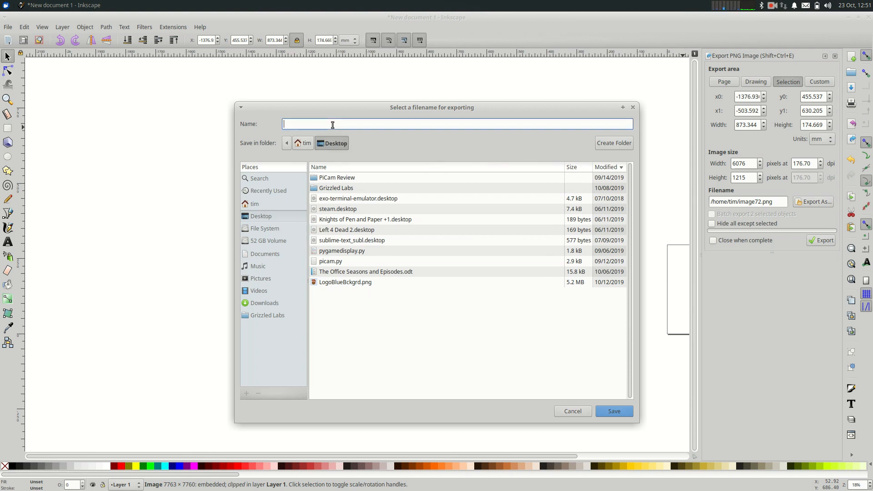
pyautogui.write('timbanner')
pyautogui.click(609, 411)
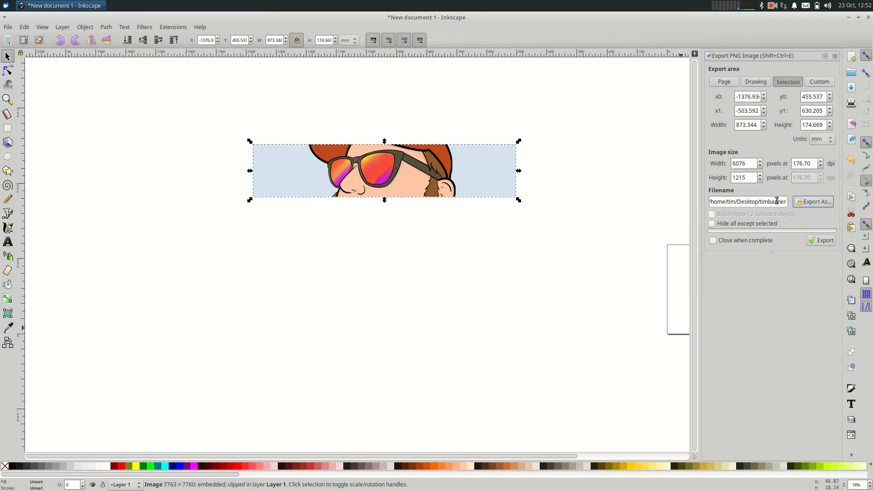
pyautogui.click(822, 242)
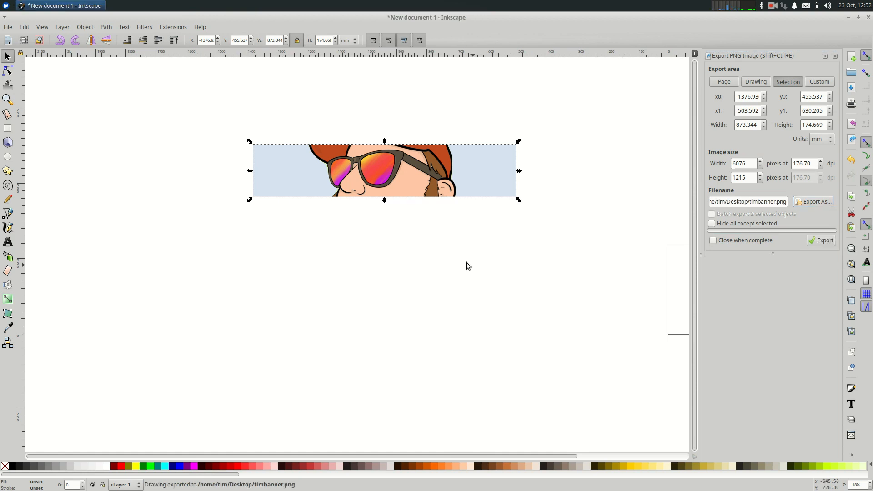
# Step: Raise the export resolution to 406.30 dpi and export the clipped image again, replacing the existing timbanner.png
pyautogui.click(821, 162)
pyautogui.moveTo(821, 161); pyautogui.dragTo(822, 164)
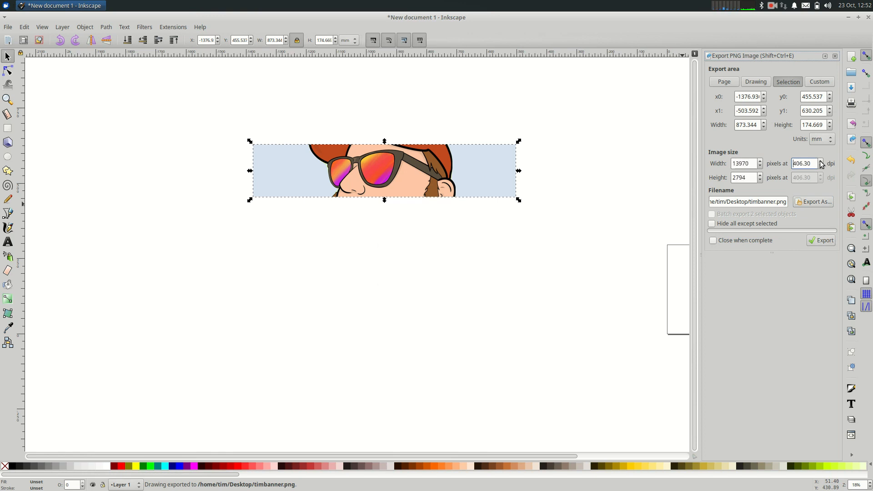
pyautogui.click(820, 242)
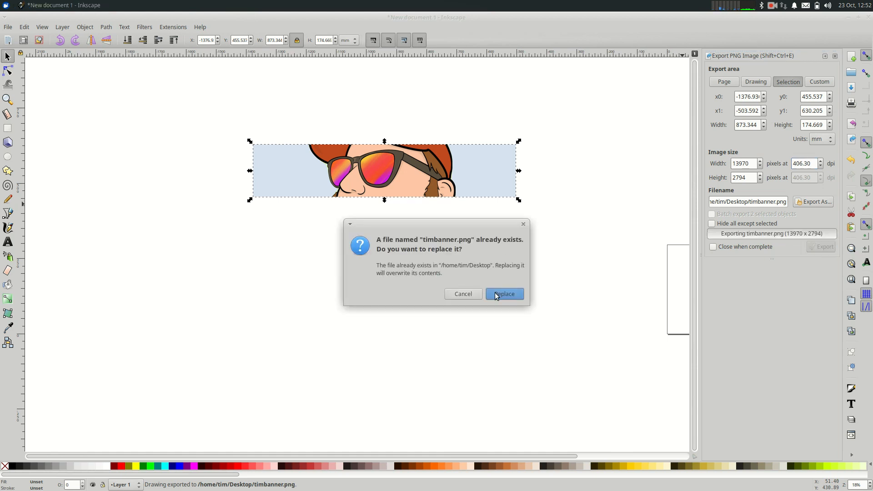
pyautogui.click(495, 296)
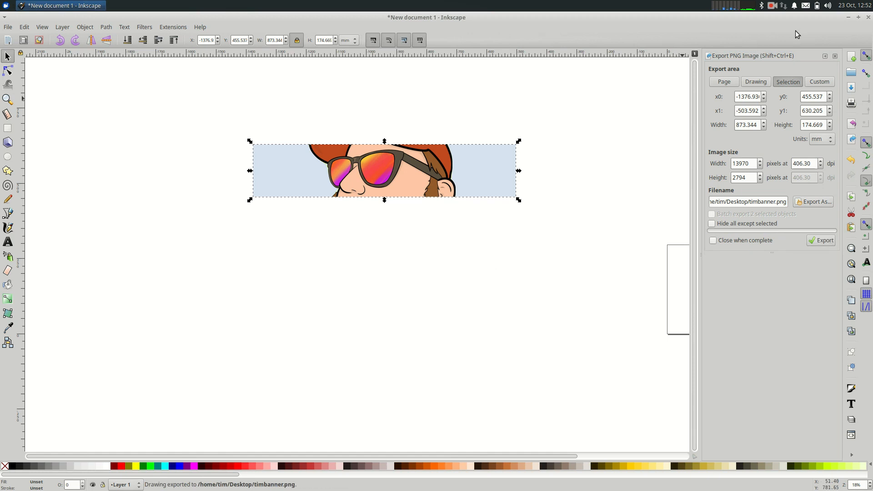
# Step: Close Inkscape without saving the document and open the exported timbanner.png from the desktop in the image viewer
pyautogui.click(868, 17)
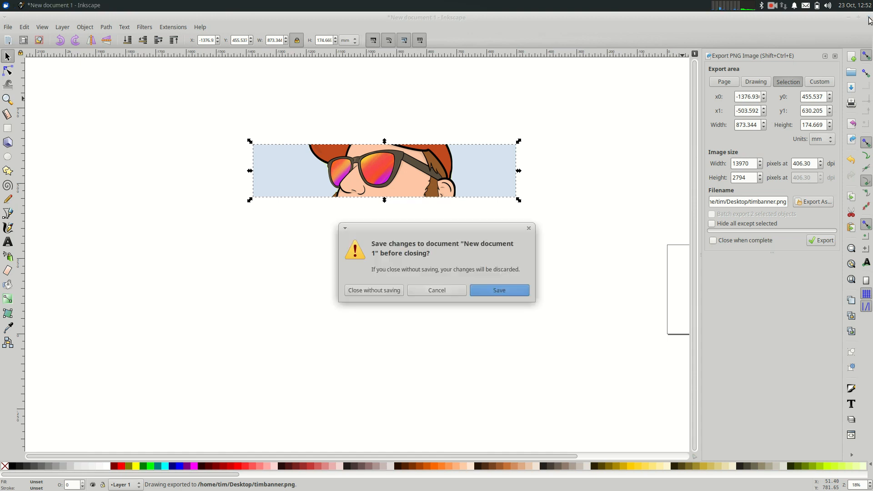
pyautogui.click(371, 287)
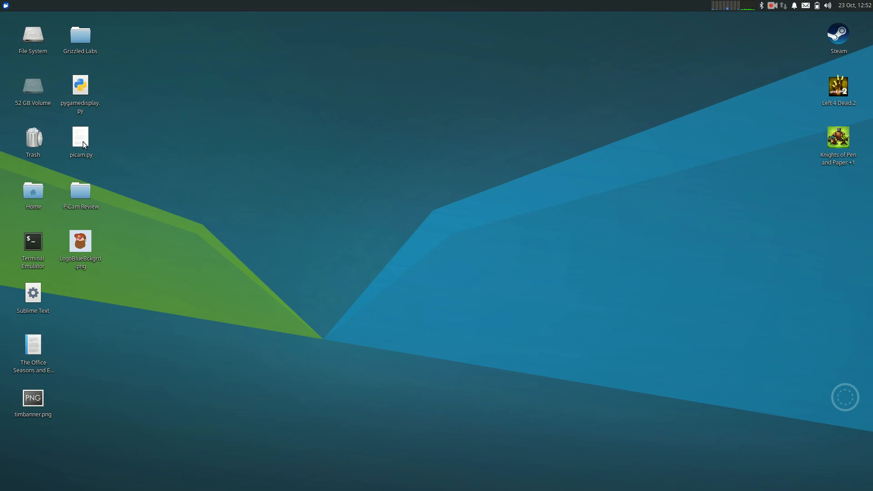
pyautogui.doubleClick(34, 402)
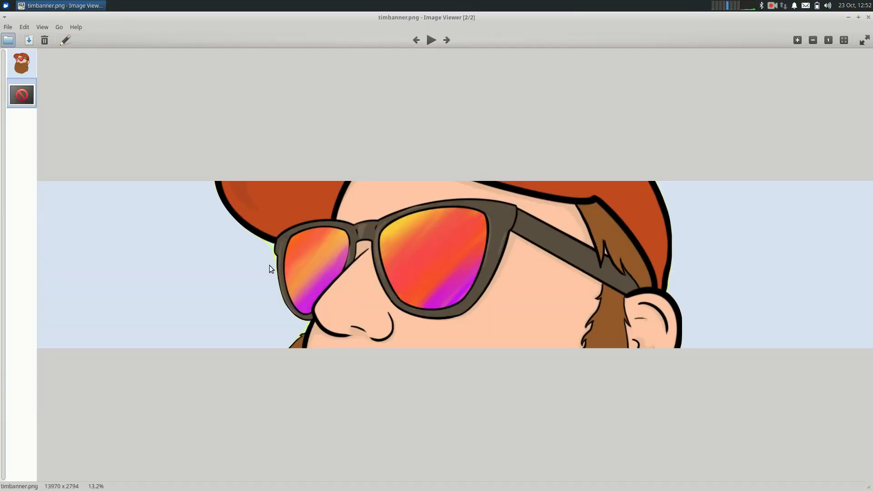